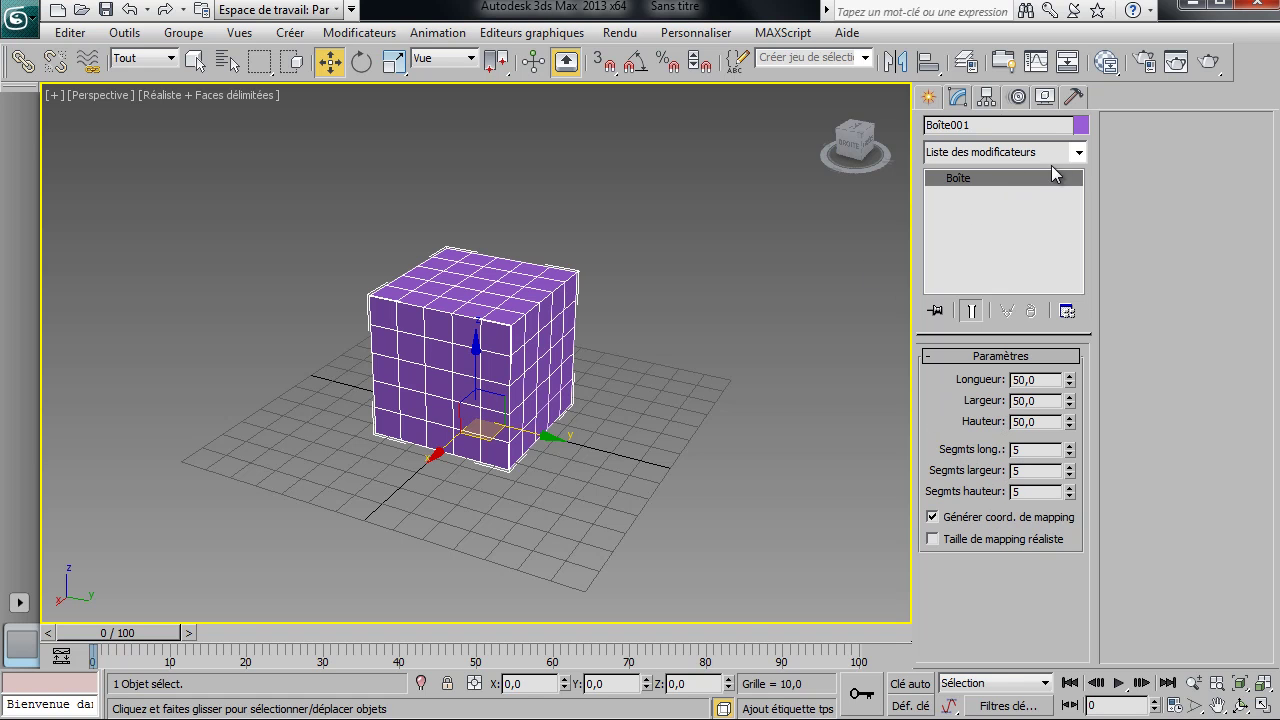
# Step: Add a Courbure modifier to the box
pyautogui.click(1079, 152)
pyautogui.scroll(-3, 1088, 247)
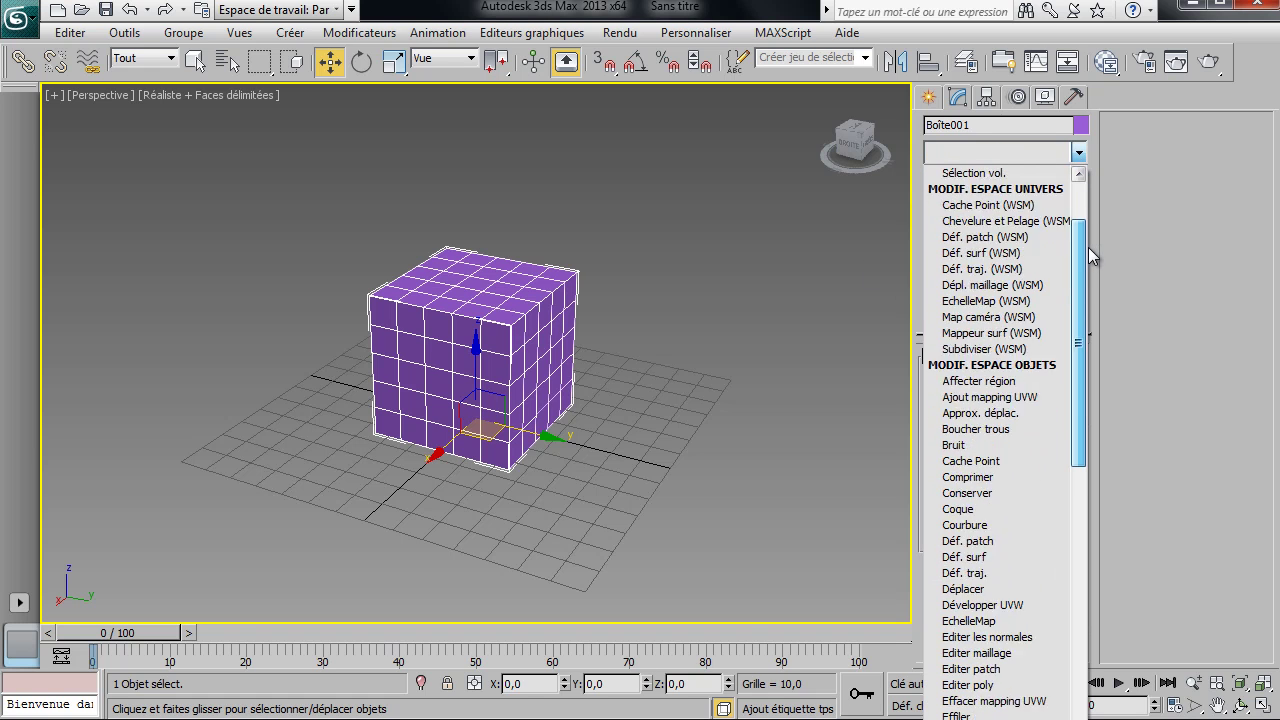
pyautogui.scroll(-3, 1090, 262)
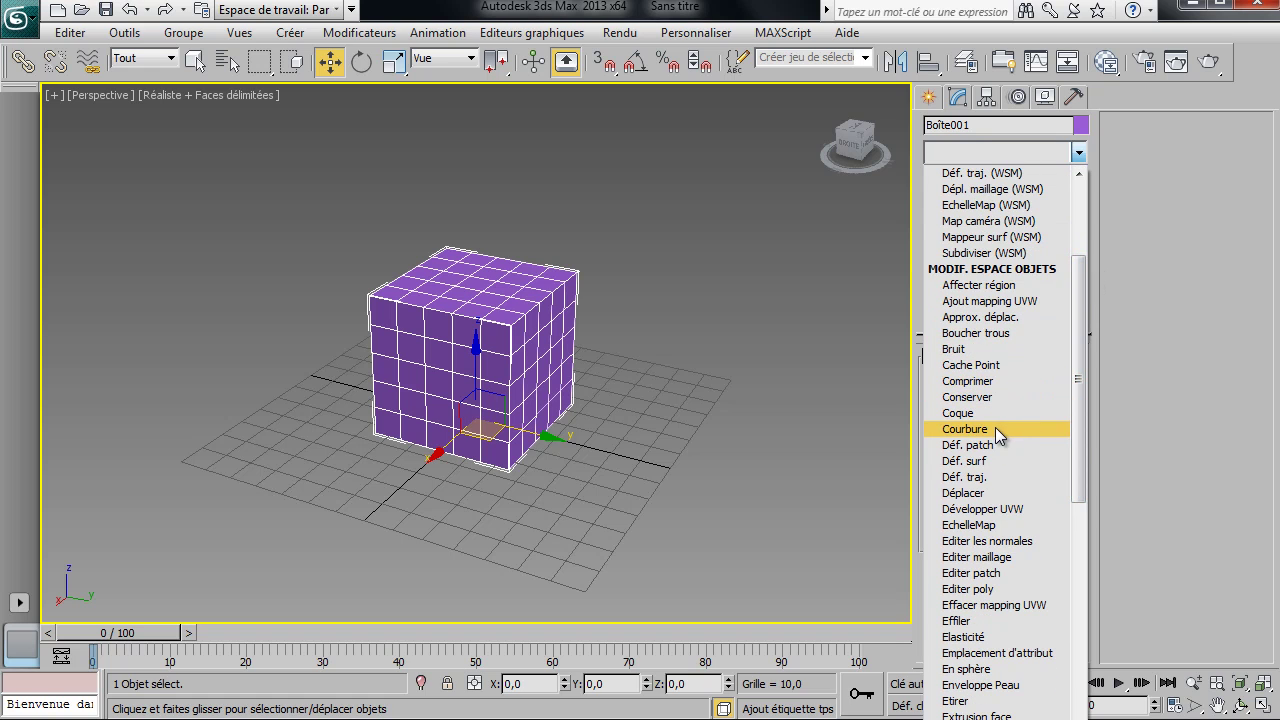
pyautogui.click(965, 429)
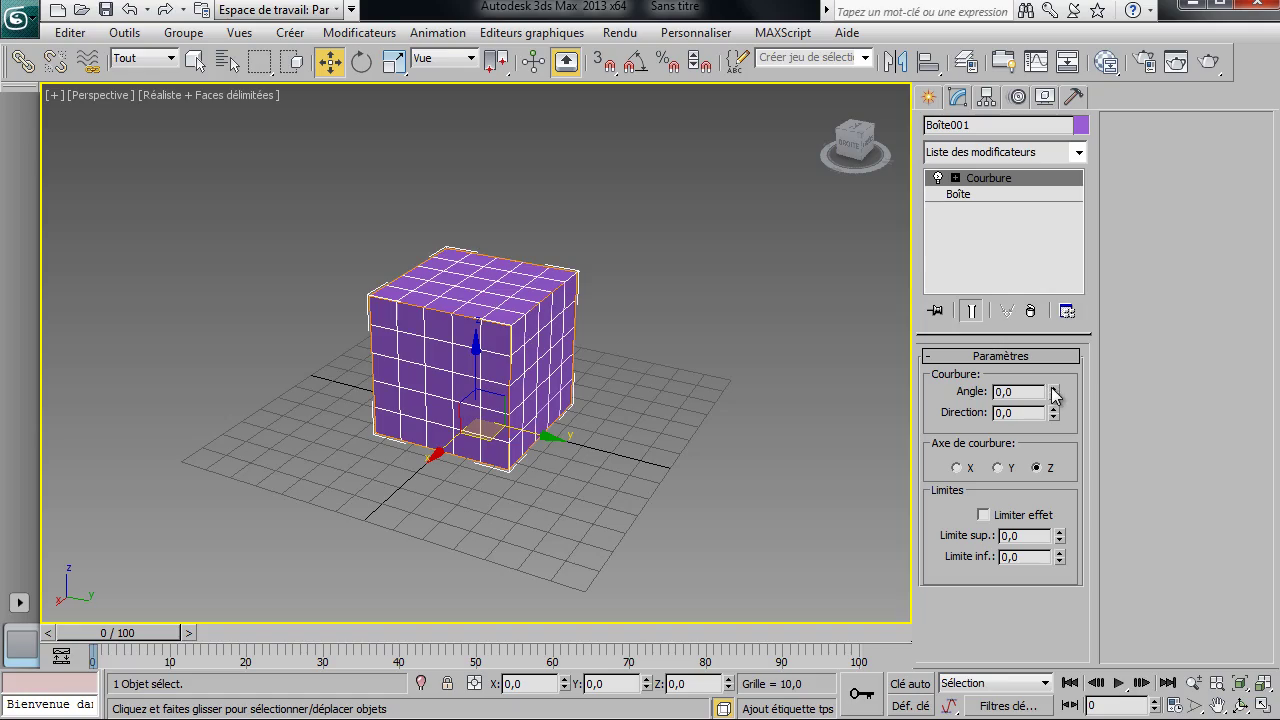
# Step: Set the Courbure angle to 47 and try varying the bend direction
pyautogui.moveTo(1055, 397); pyautogui.dragTo(1031, 289)
pyautogui.keyDown('alt'); pyautogui.moveTo(694, 389); pyautogui.dragTo(1016, 452, button='middle'); pyautogui.keyUp('alt')
pyautogui.moveTo(1053, 415); pyautogui.dragTo(1040, 330)
# Step: Try the bend around the Y and X axes, ending with the Z axis
pyautogui.click(998, 467)
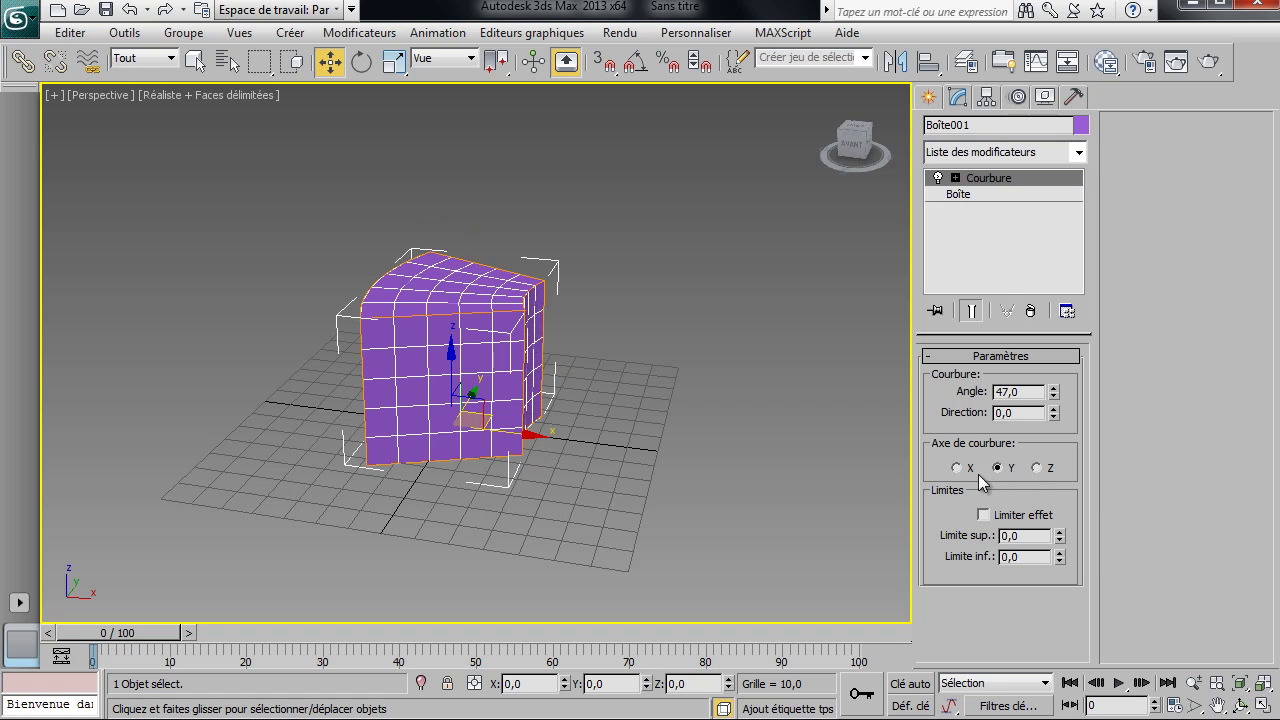
pyautogui.click(957, 467)
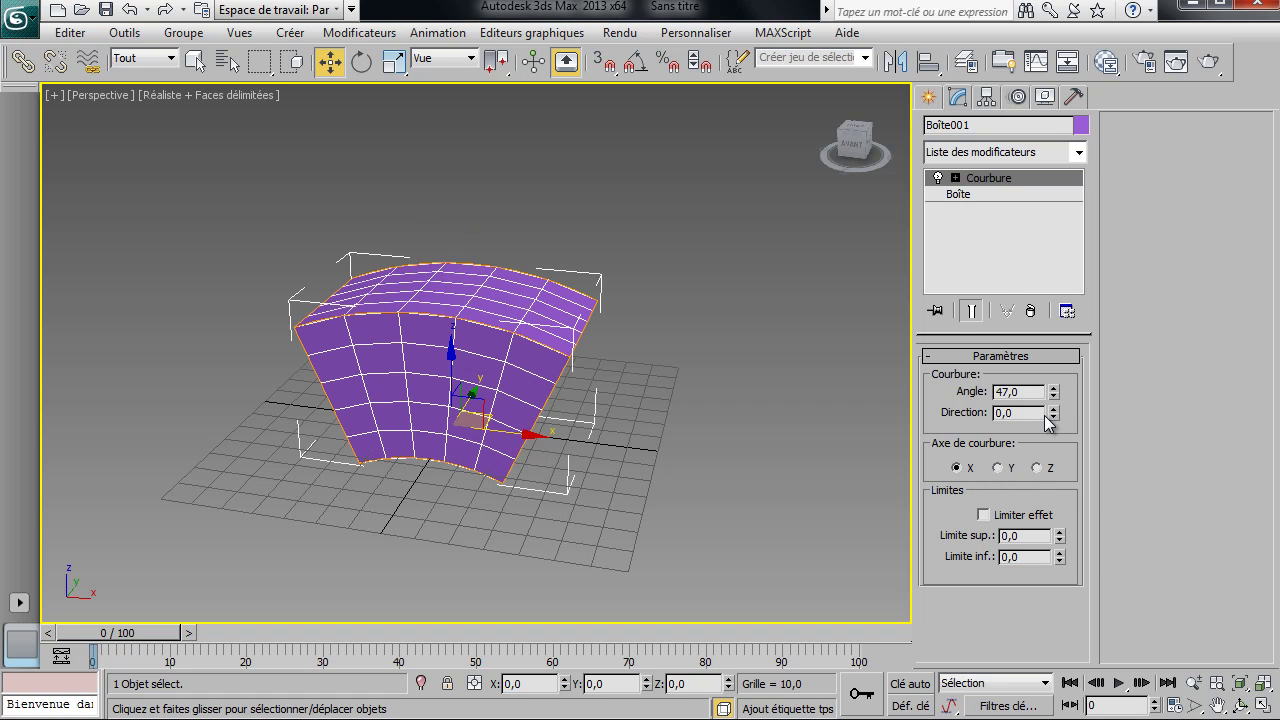
pyautogui.click(1036, 468)
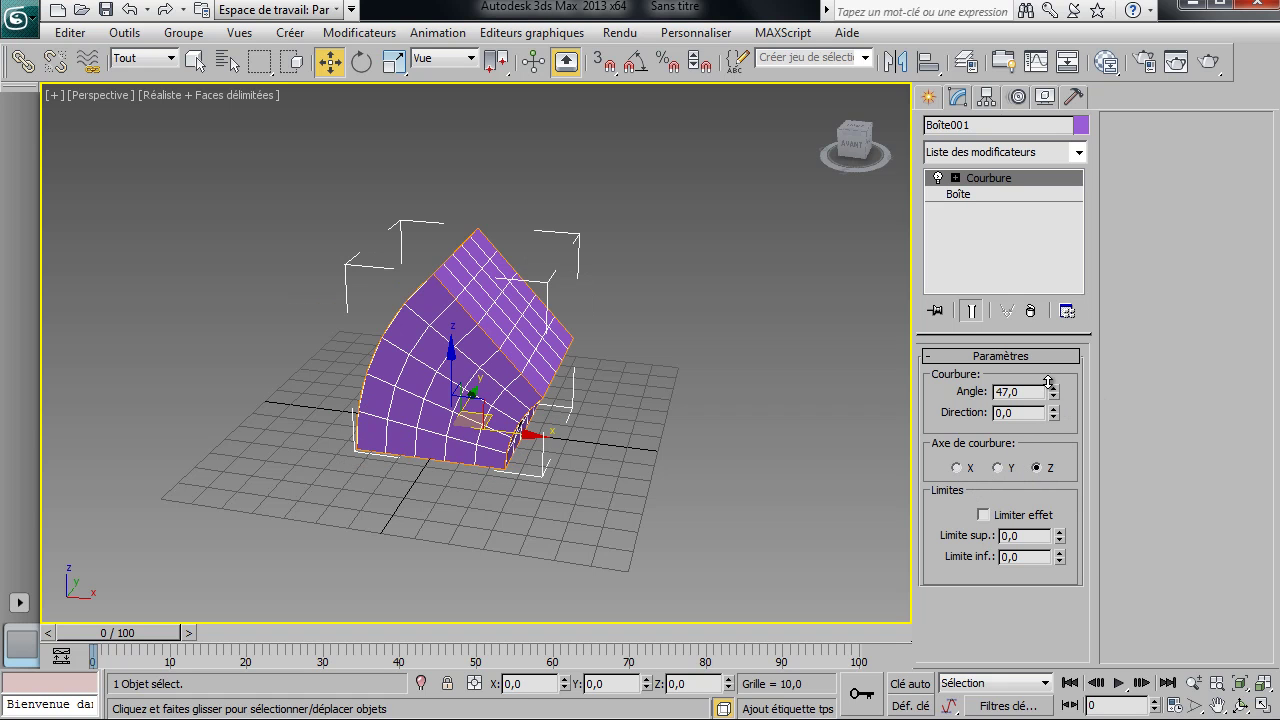
# Step: Set the bend angle to -34,5 and try it around the Y and X axes, undoing the last angle change
pyautogui.moveTo(1048, 382); pyautogui.dragTo(902, 558)
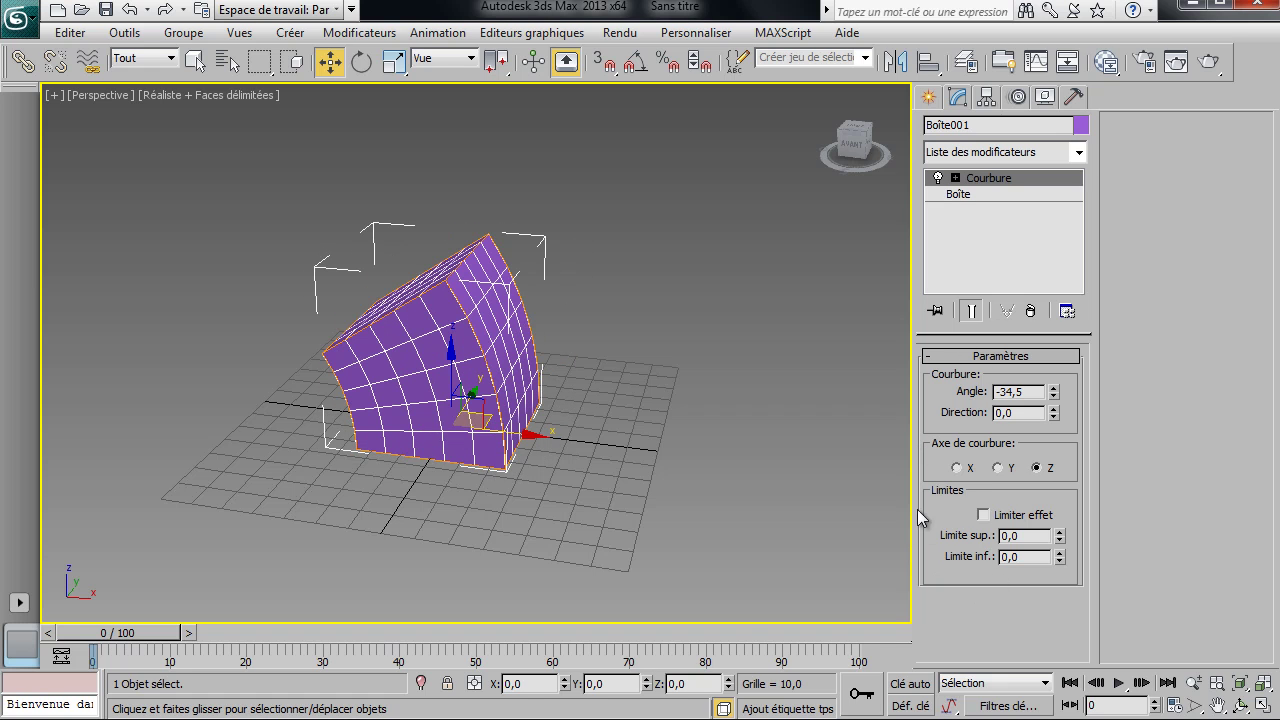
pyautogui.click(998, 468)
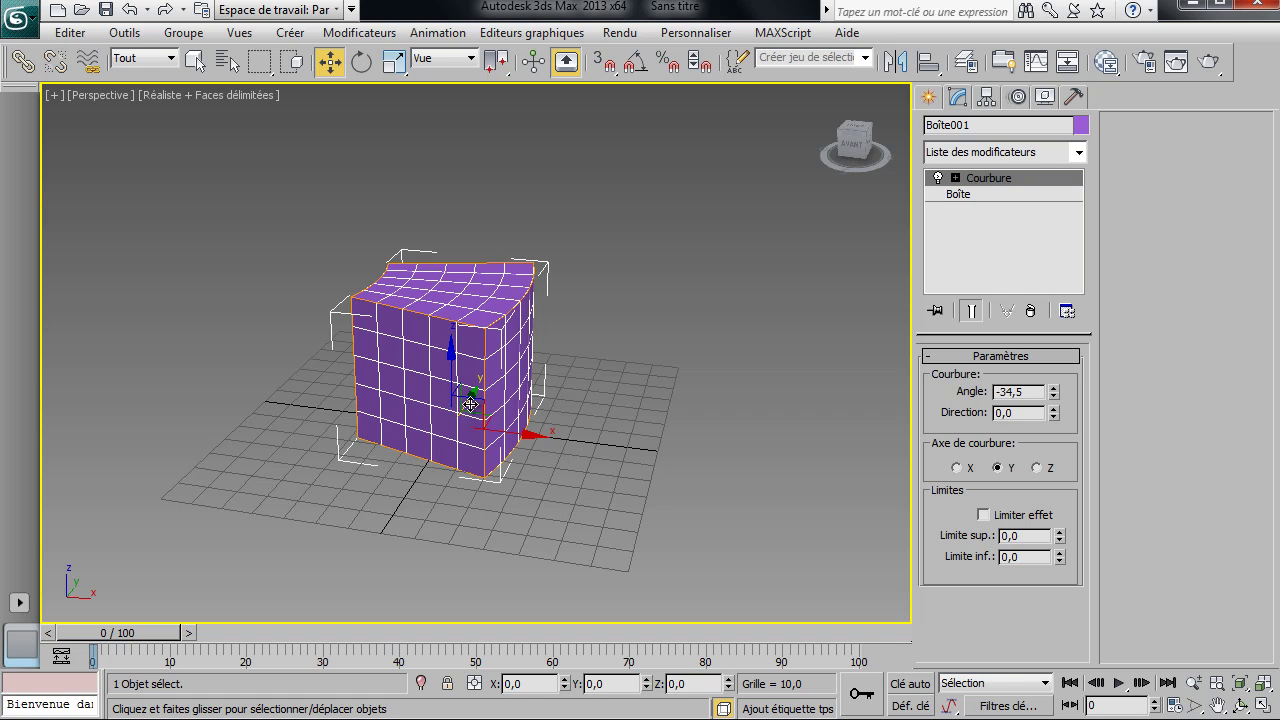
pyautogui.click(962, 468)
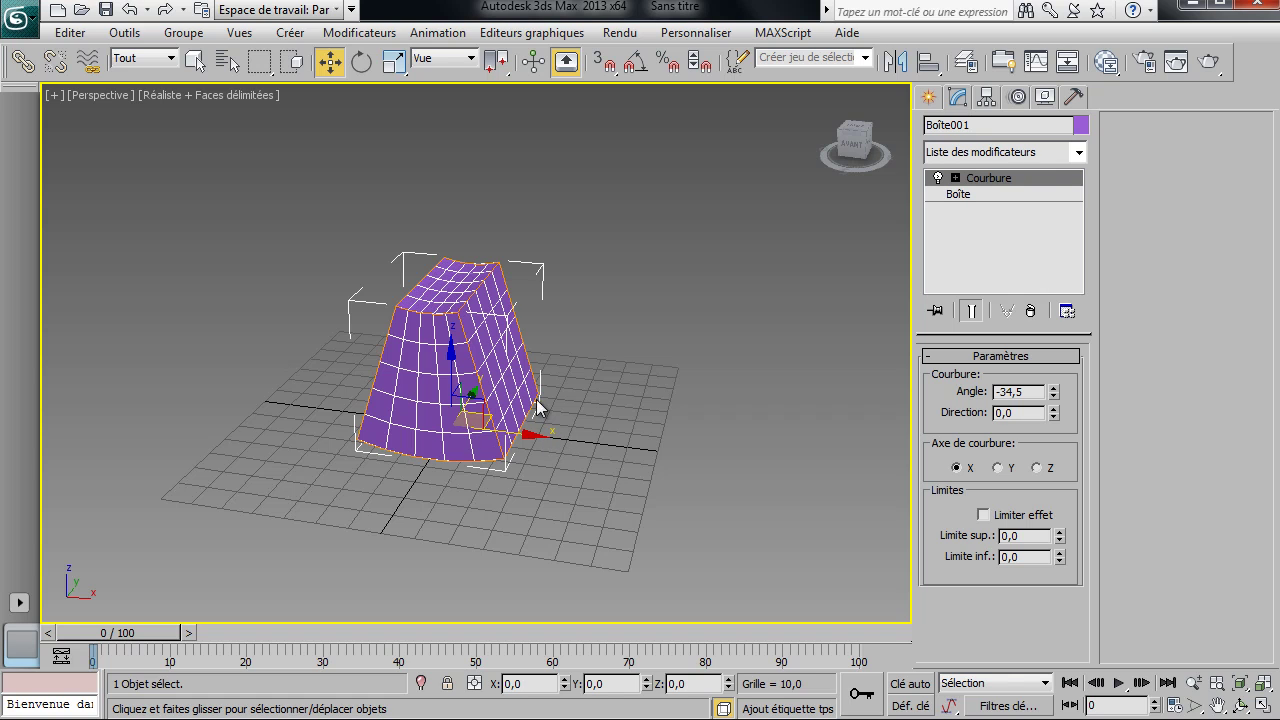
pyautogui.moveTo(1053, 391); pyautogui.dragTo(765, 211)
pyautogui.hotkey('ctrl', 'z')
# Step: Reduce the base box's length, width and height segments to 1 each
pyautogui.click(960, 194)
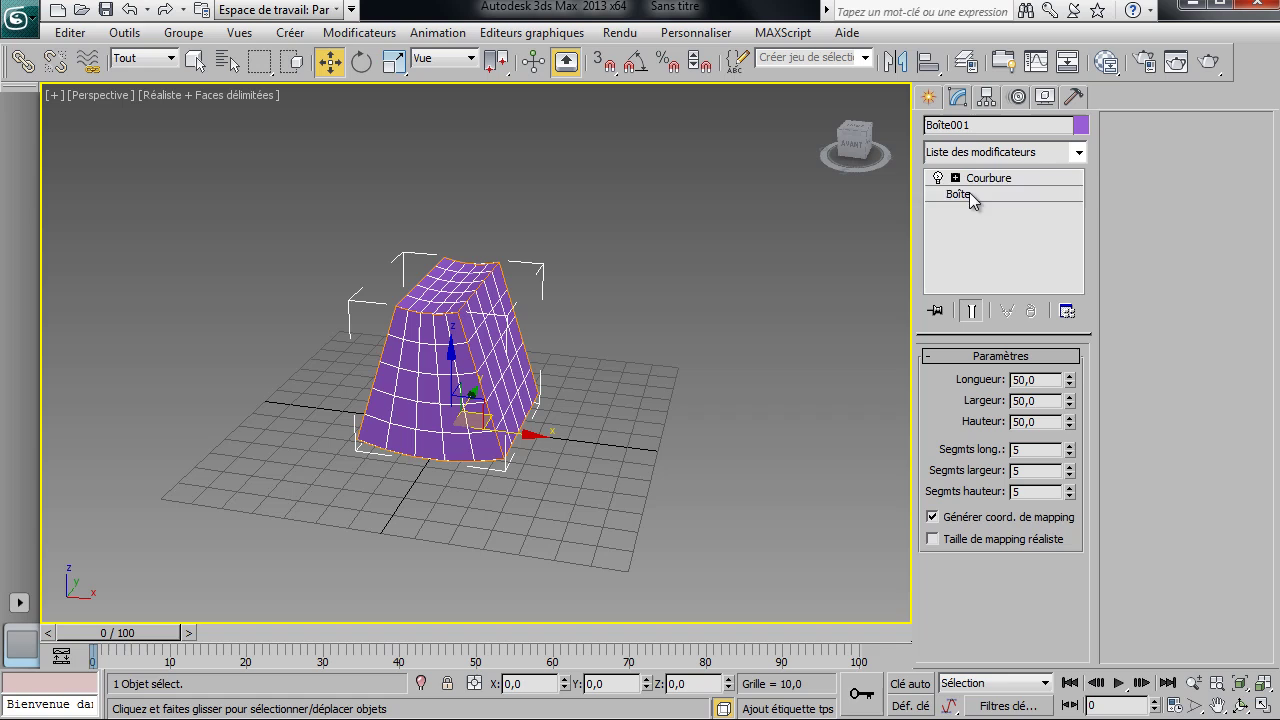
pyautogui.rightClick(1069, 452)
pyautogui.rightClick(1069, 471)
pyautogui.rightClick(1069, 490)
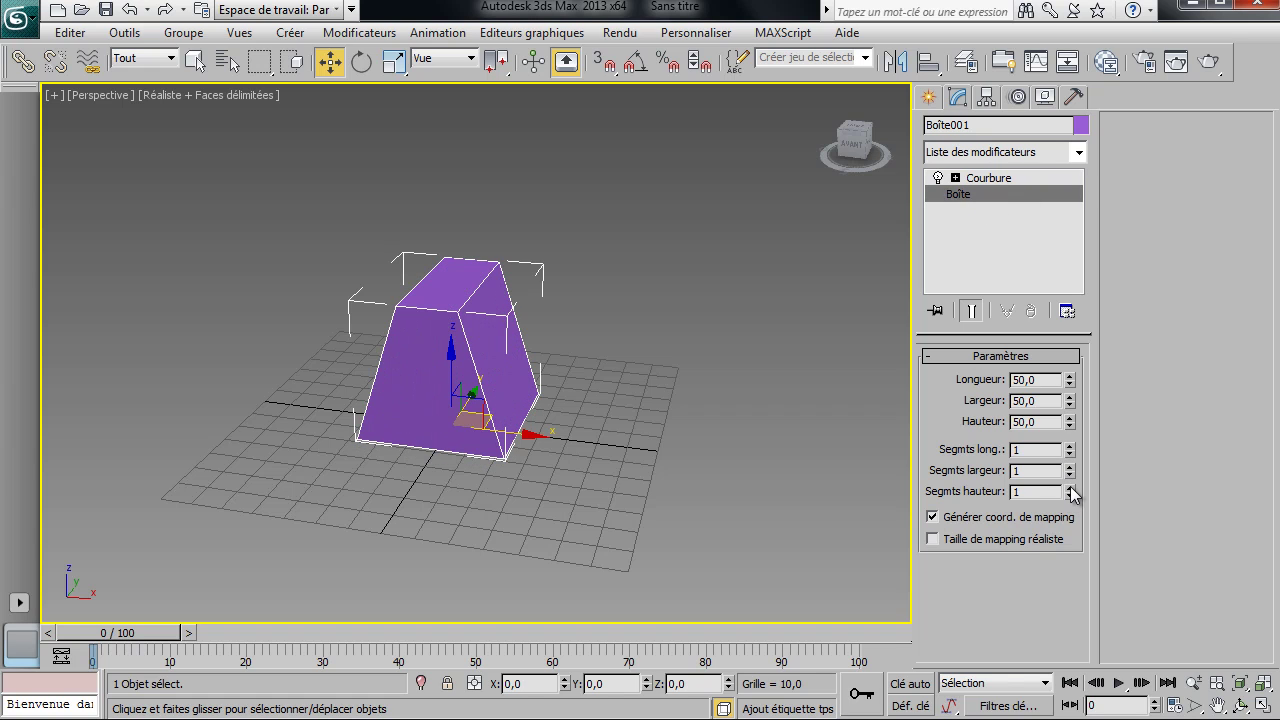
# Step: Set the Courbure modifier's bend axis to Z and its angle to 27,5
pyautogui.click(983, 180)
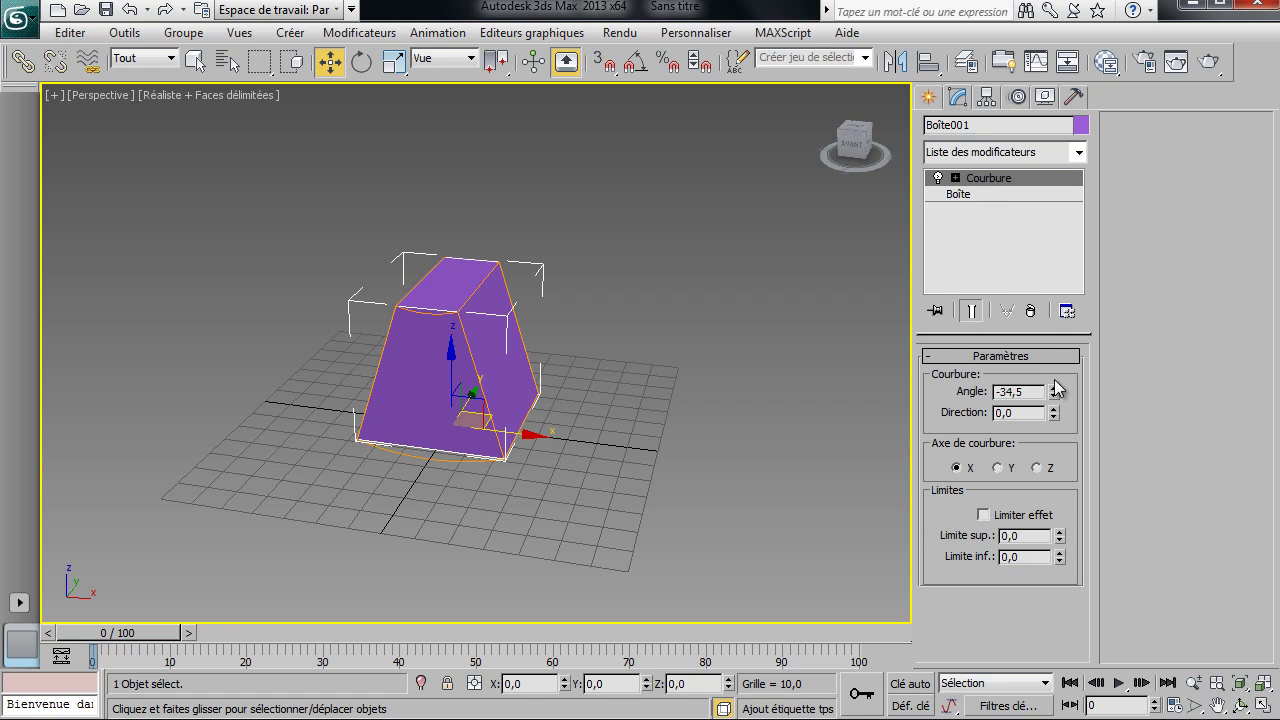
pyautogui.click(1037, 467)
pyautogui.moveTo(1053, 391); pyautogui.dragTo(988, 189)
# Step: Raise the base box's height segments to 8 and view the bent shape from another side
pyautogui.click(988, 192)
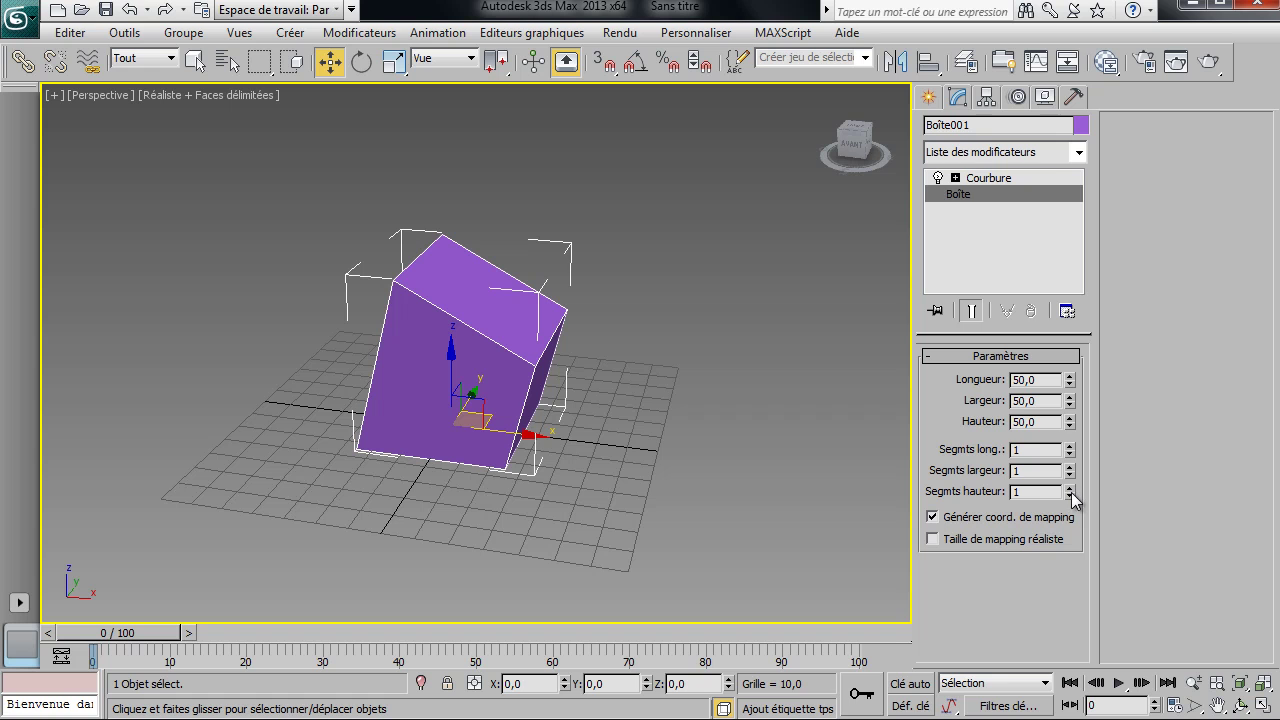
pyautogui.moveTo(1071, 492); pyautogui.dragTo(1067, 421)
pyautogui.keyDown('alt'); pyautogui.moveTo(507, 456); pyautogui.dragTo(848, 467, button='middle'); pyautogui.keyUp('alt')
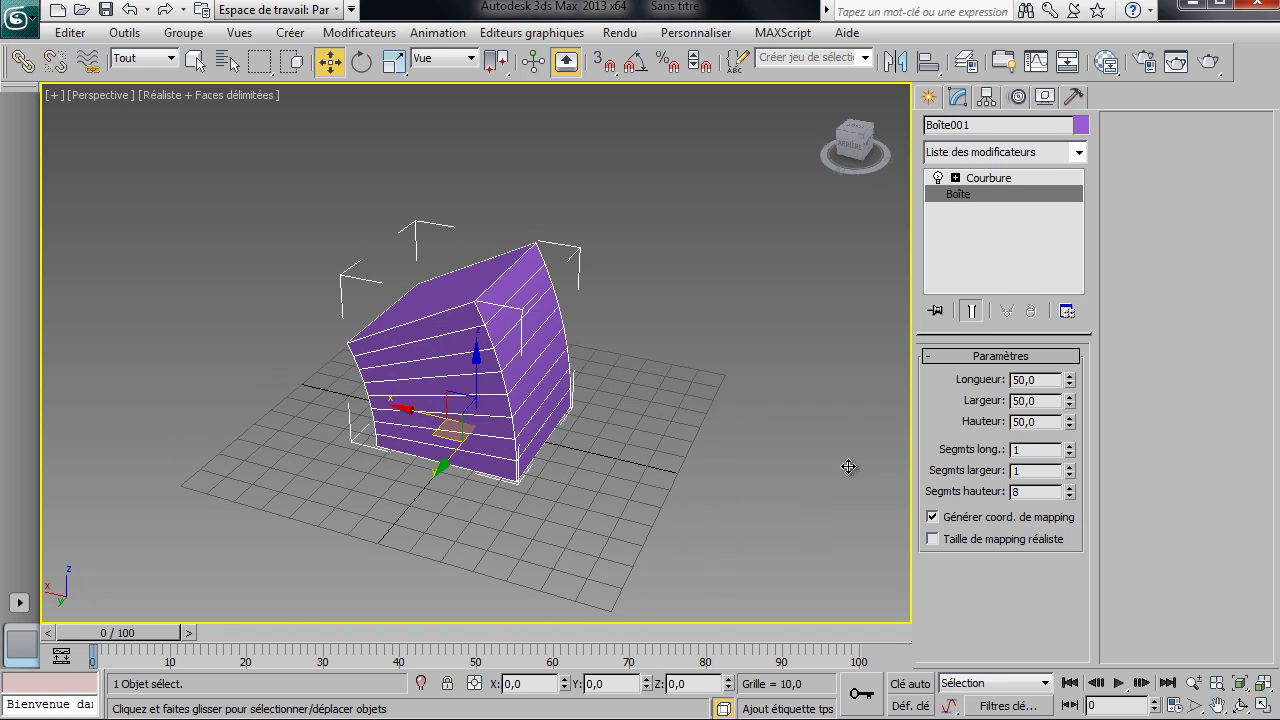
# Step: Compare the parameters of the Courbure modifier with those of the base Boîte in the modifier stack
pyautogui.click(990, 180)
pyautogui.click(982, 194)
pyautogui.click(981, 182)
pyautogui.click(978, 194)
pyautogui.click(977, 183)
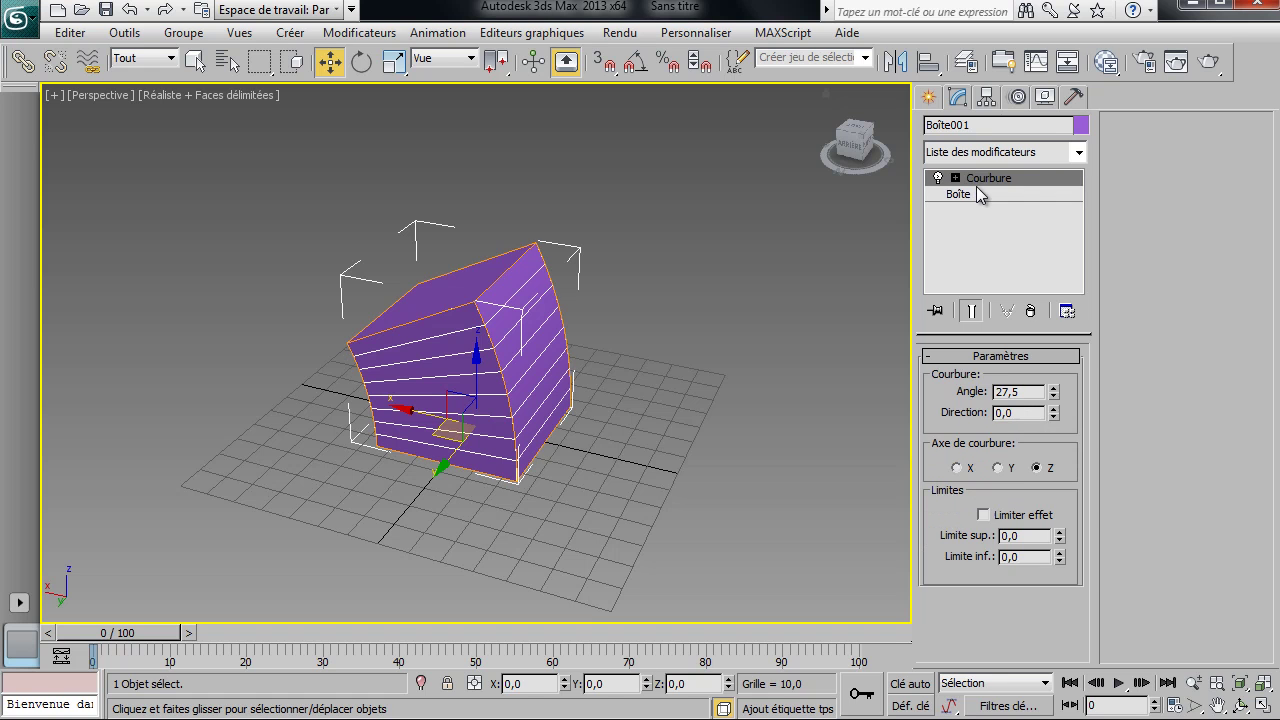
pyautogui.click(978, 194)
pyautogui.click(977, 182)
pyautogui.click(977, 194)
pyautogui.click(977, 182)
pyautogui.click(976, 194)
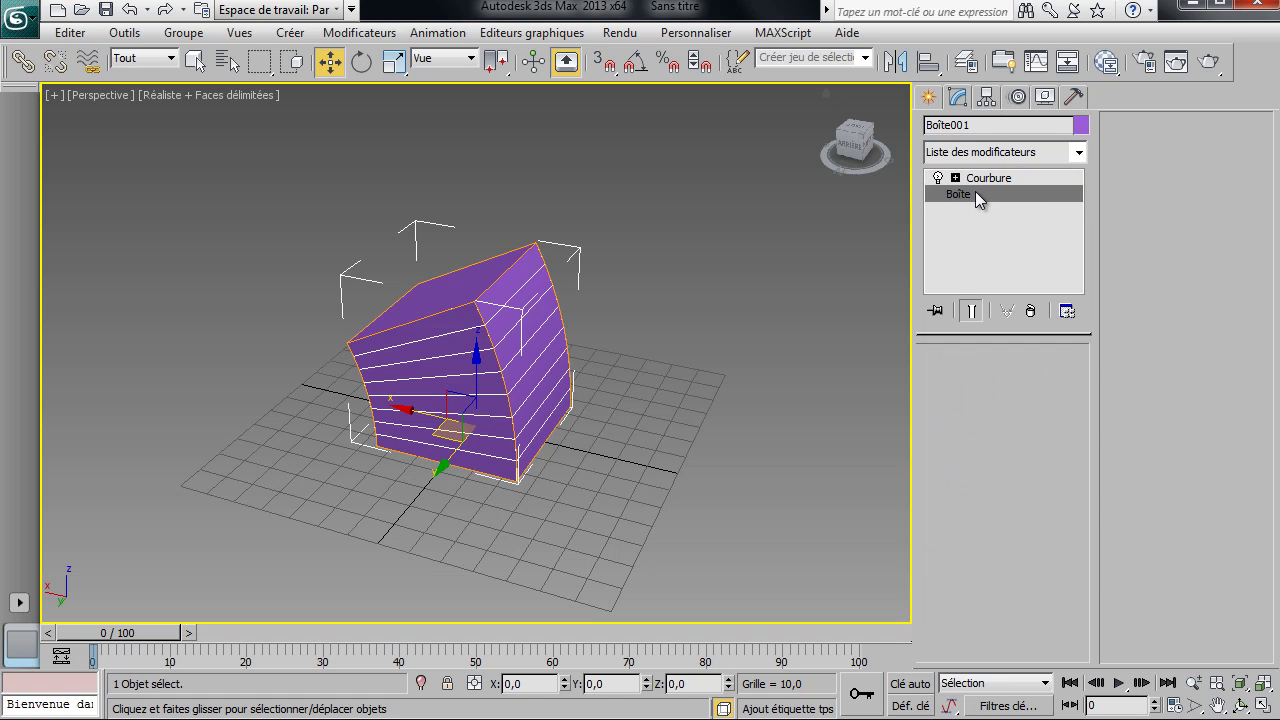
pyautogui.click(976, 182)
pyautogui.click(976, 194)
pyautogui.click(976, 182)
pyautogui.click(976, 194)
pyautogui.click(976, 183)
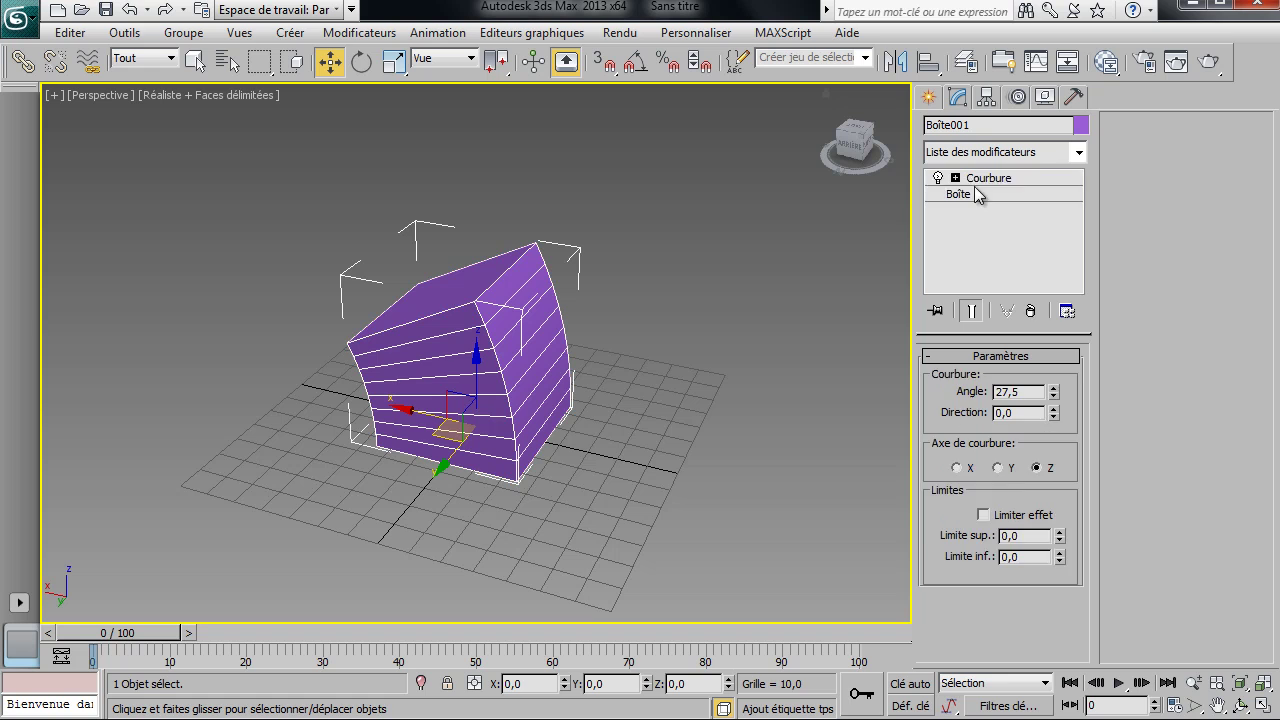
pyautogui.click(976, 194)
pyautogui.click(985, 182)
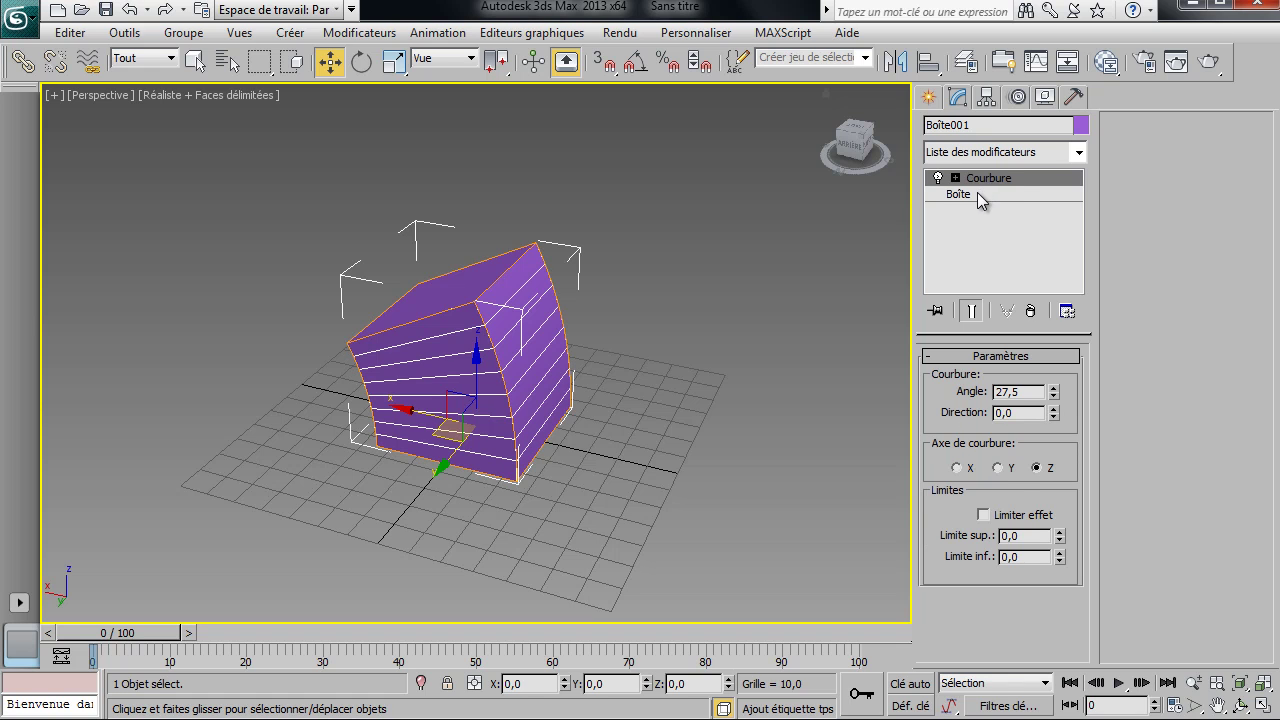
pyautogui.click(977, 194)
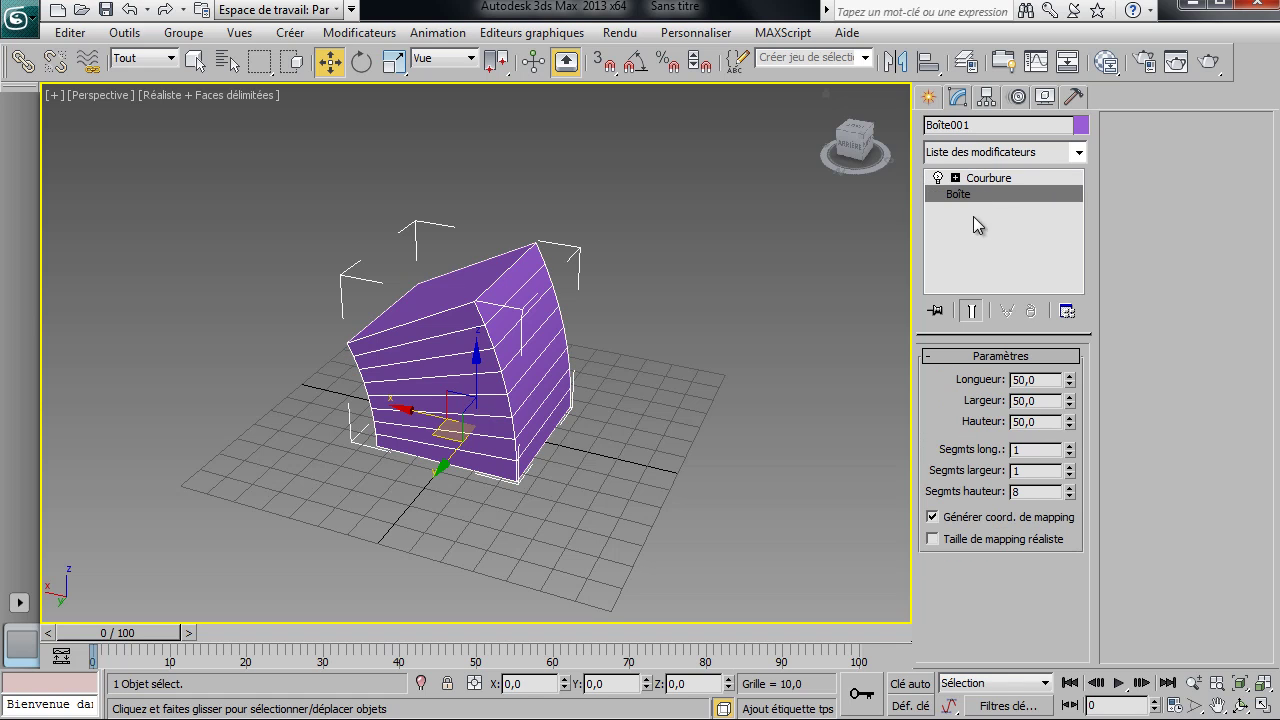
# Step: Set the base box's height, width and length segments to 5 each
pyautogui.click(1036, 489)
pyautogui.write('5')
pyautogui.hotkey('shift', 'Tab')
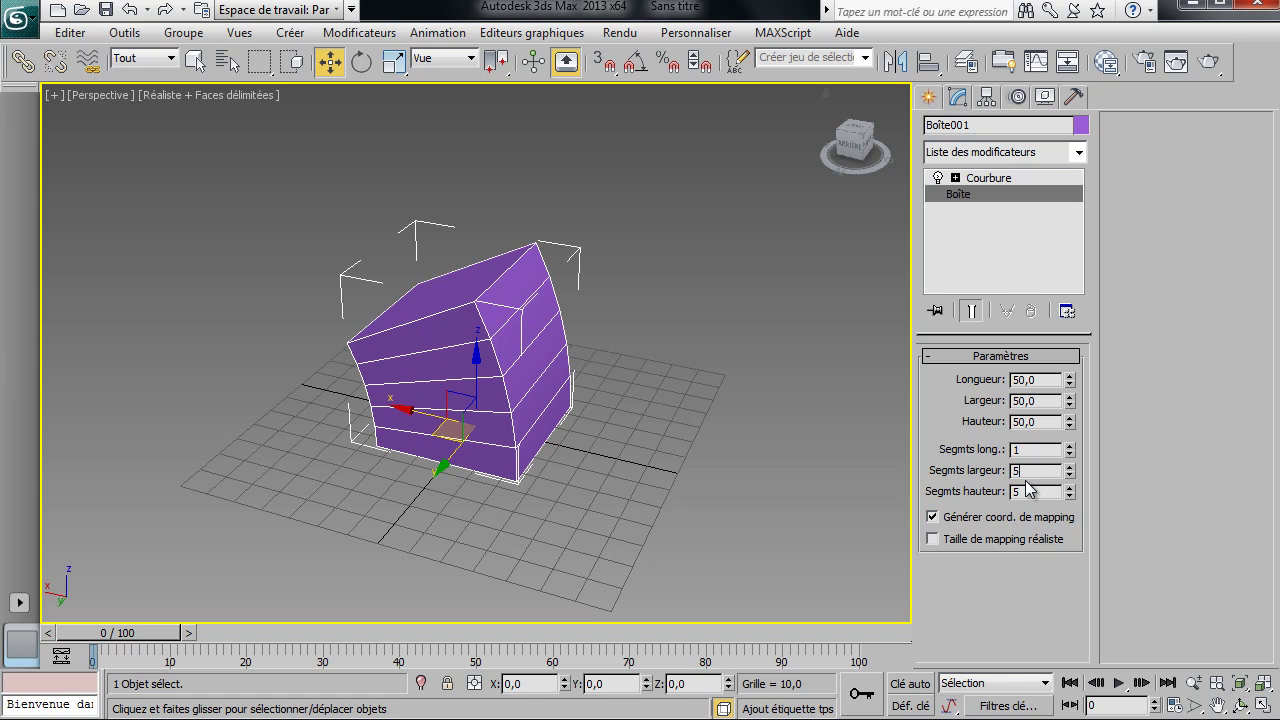
pyautogui.write('5')
pyautogui.hotkey('shift', 'Tab')
pyautogui.press('Return')
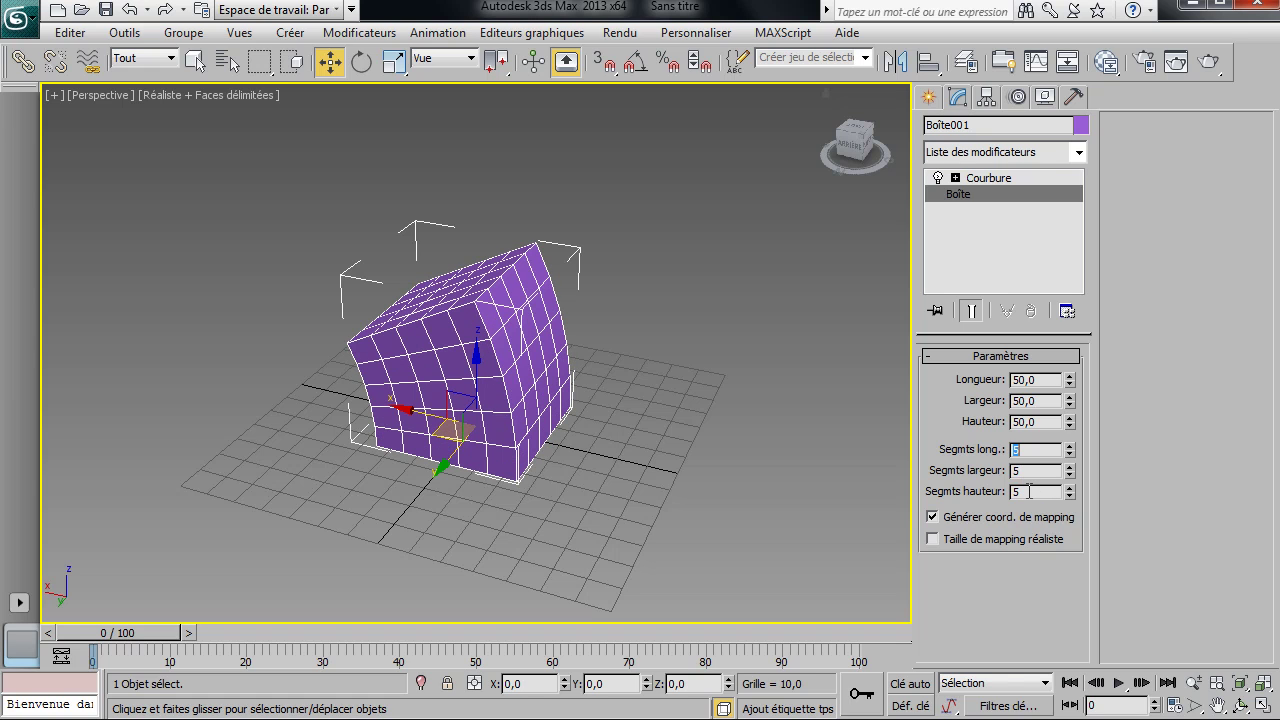
# Step: Add a Bruit modifier between the base Boîte and the Courbure modifier
pyautogui.click(1081, 150)
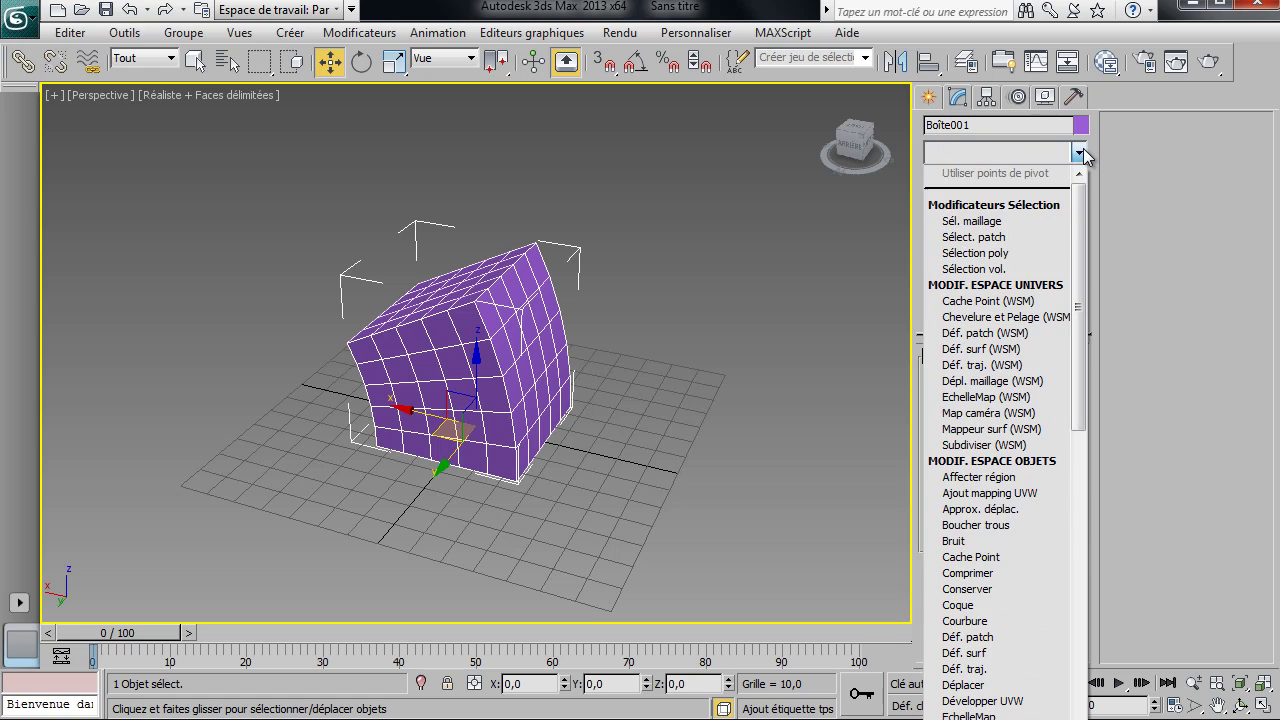
pyautogui.click(966, 540)
pyautogui.keyDown('alt'); pyautogui.moveTo(728, 478); pyautogui.dragTo(450, 237, button='middle'); pyautogui.keyUp('alt')
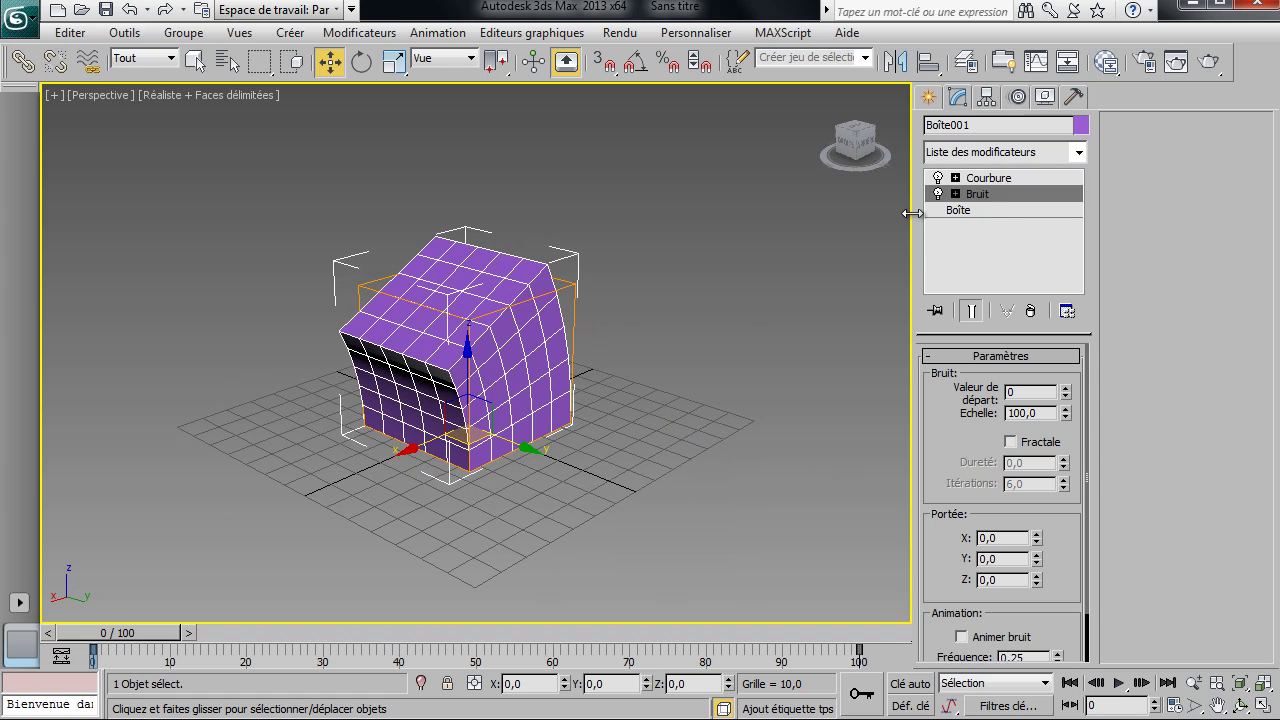
pyautogui.moveTo(986, 197)
pyautogui.mouseDown()
pyautogui.moveTo(995, 180)
pyautogui.moveTo(1000, 214)
pyautogui.mouseUp()
# Step: Set the Bruit strength to 10 on X, Y and Z, and its scale to 5
pyautogui.write('10')
pyautogui.click(990, 558)
pyautogui.press('Tab')
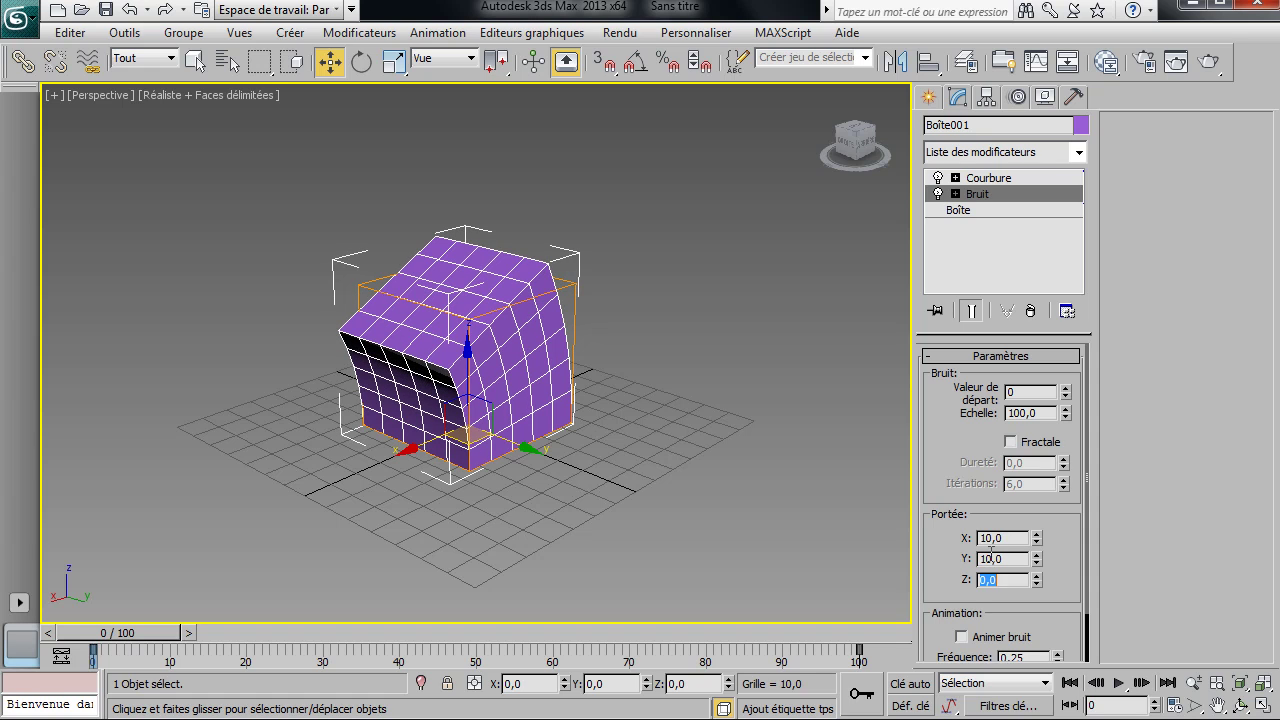
pyautogui.write('10')
pyautogui.click(1050, 414)
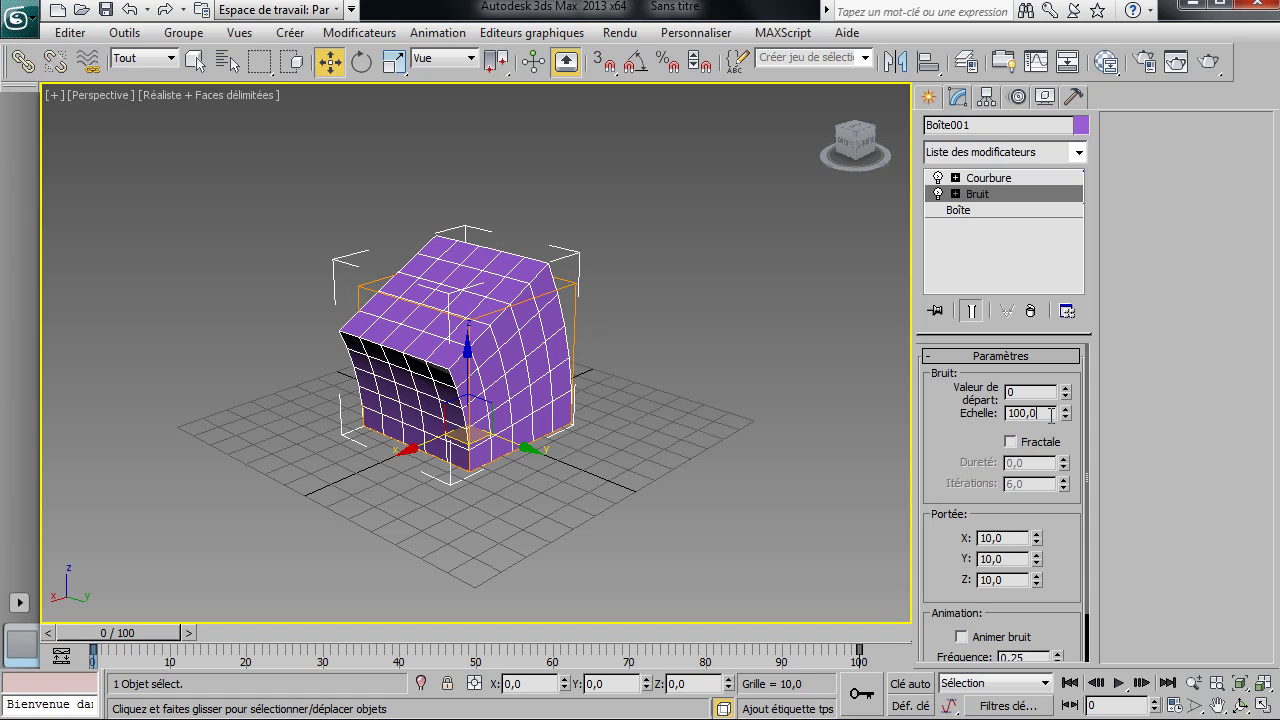
pyautogui.write('5')
pyautogui.press('Return')
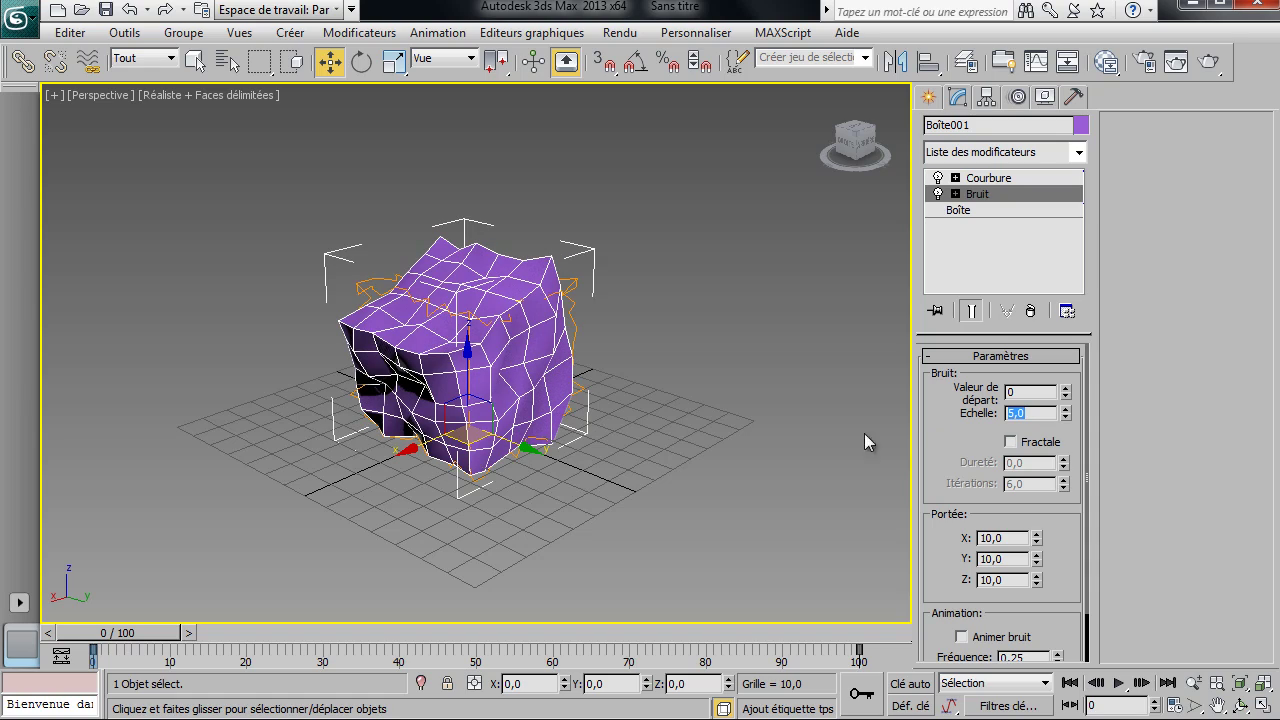
# Step: Reorder the modifier stack so that Courbure sits below Bruit, directly above the base Boîte
pyautogui.keyDown('alt'); pyautogui.moveTo(688, 410); pyautogui.dragTo(929, 413, button='middle'); pyautogui.keyUp('alt')
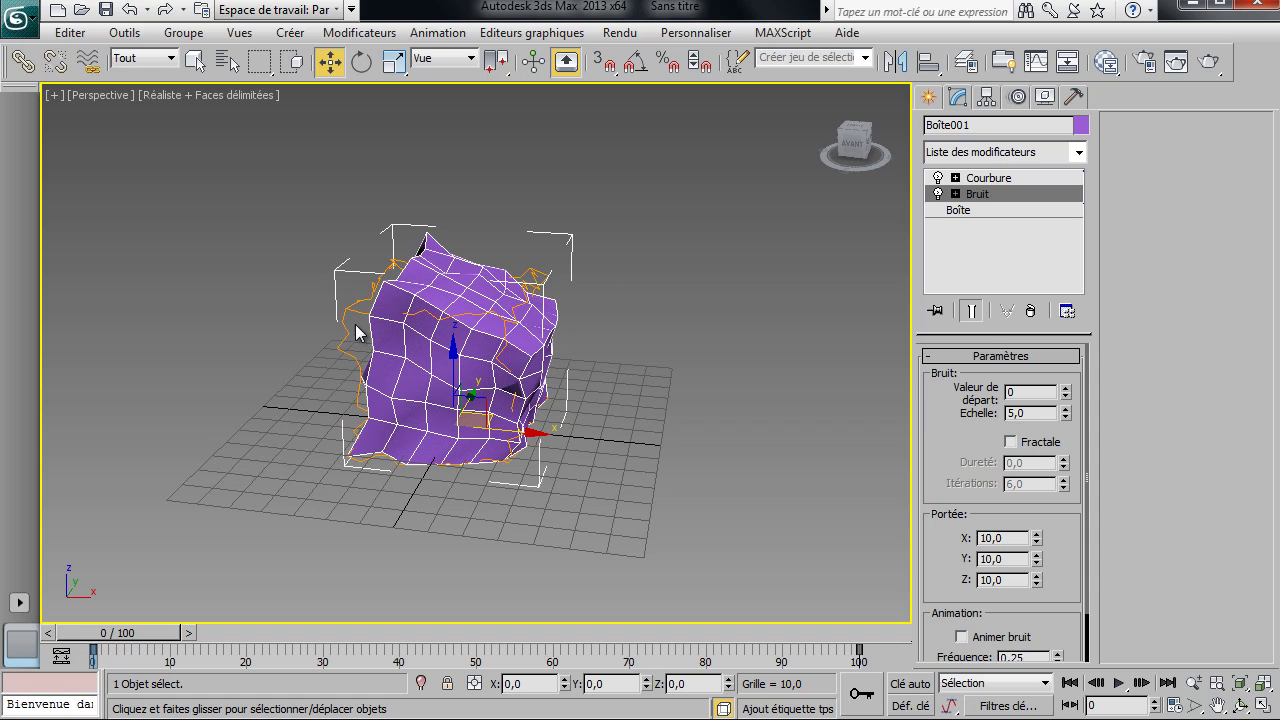
pyautogui.moveTo(988, 178); pyautogui.dragTo(1001, 210)
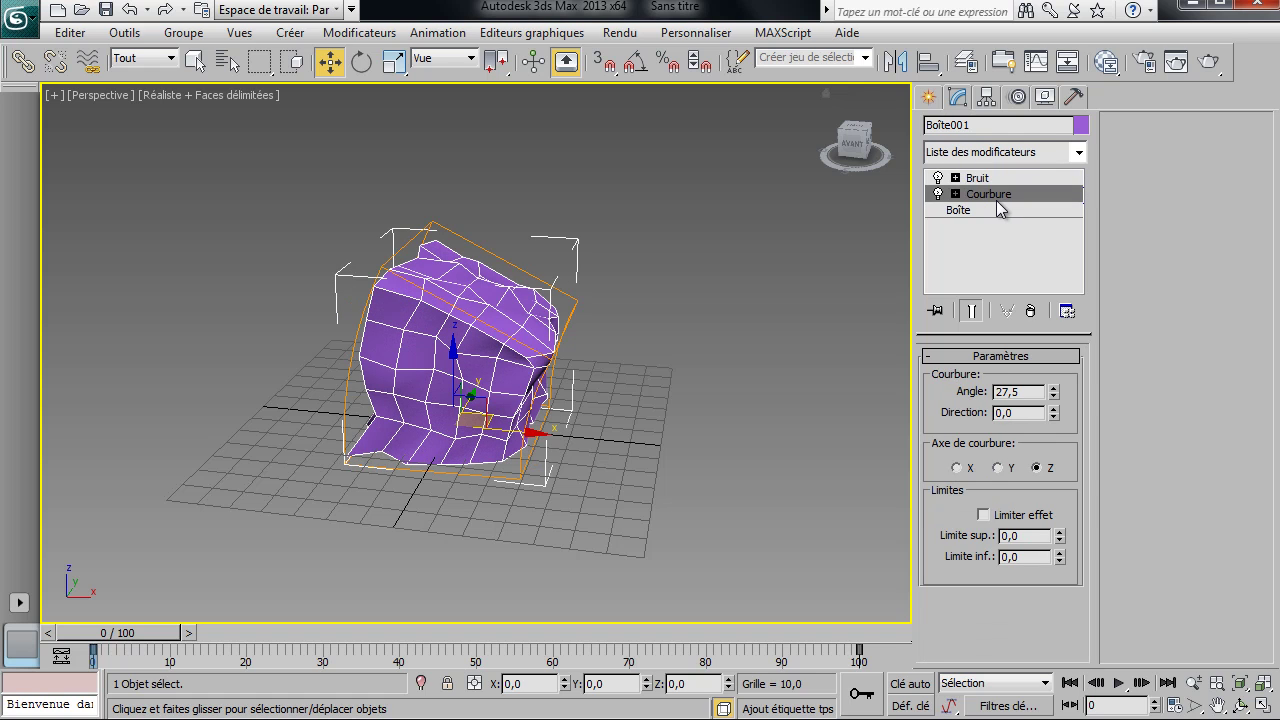
pyautogui.moveTo(977, 183); pyautogui.dragTo(987, 209)
# Step: Try varying the Bruit modifier's scale and X strength while inspecting the deformed box
pyautogui.click(1020, 177)
pyautogui.moveTo(1067, 412); pyautogui.dragTo(1080, 408)
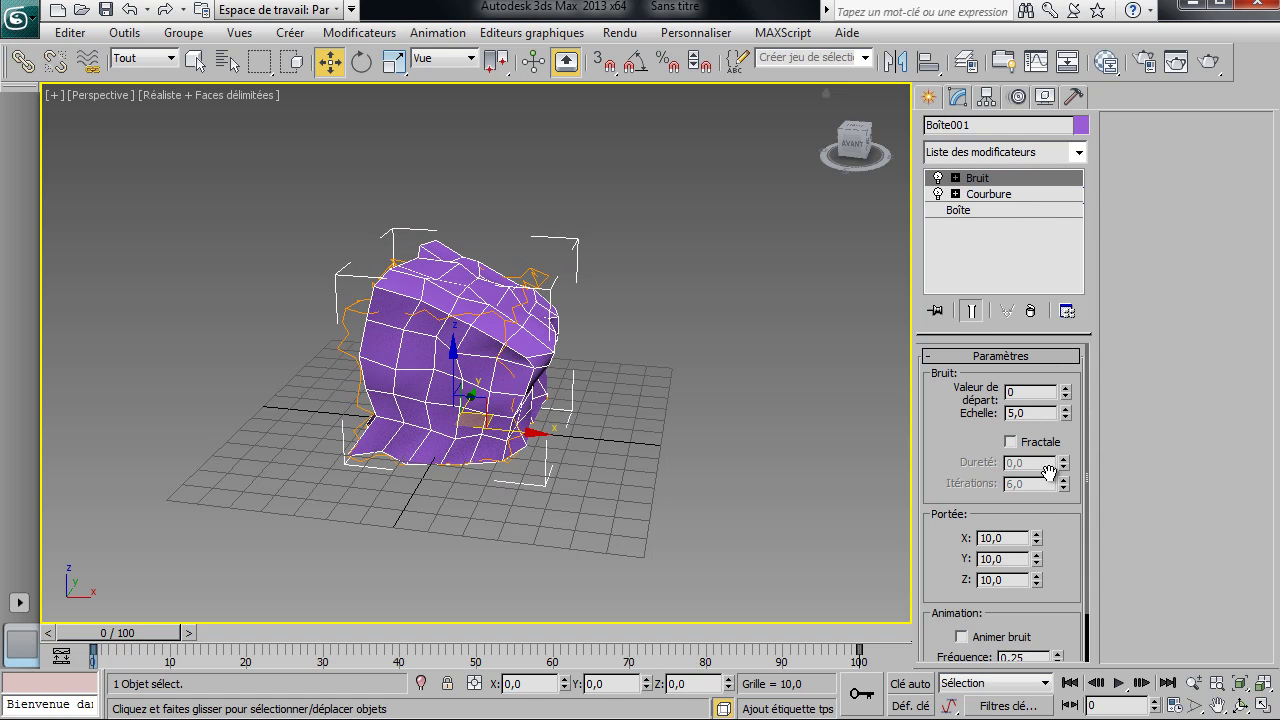
pyautogui.moveTo(1038, 538)
pyautogui.mouseDown()
pyautogui.moveTo(1044, 508)
pyautogui.moveTo(1049, 530)
pyautogui.mouseUp()
pyautogui.keyDown('alt'); pyautogui.moveTo(546, 306); pyautogui.dragTo(334, 275, button='middle'); pyautogui.keyUp('alt')
# Step: Set the base box's length, width and height segments to 50 each
pyautogui.click(965, 212)
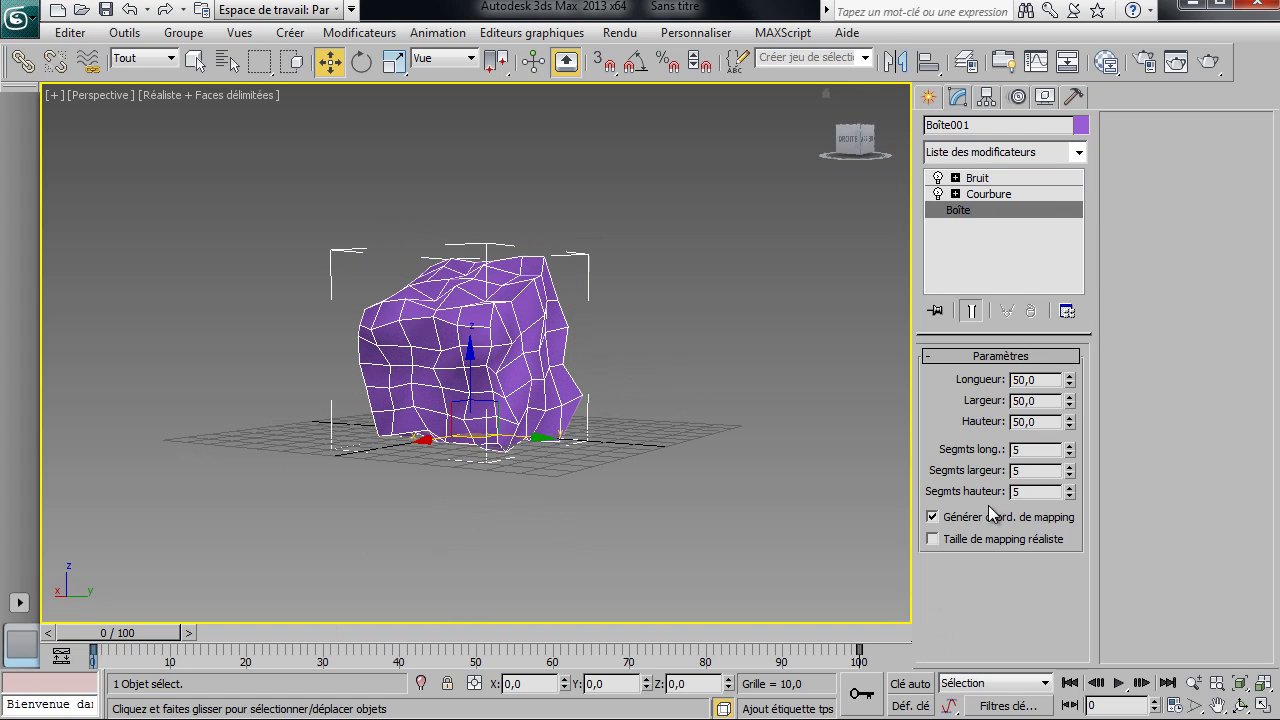
pyautogui.click(1033, 450)
pyautogui.write('0')
pyautogui.press('Tab')
pyautogui.write('0')
pyautogui.press('Tab')
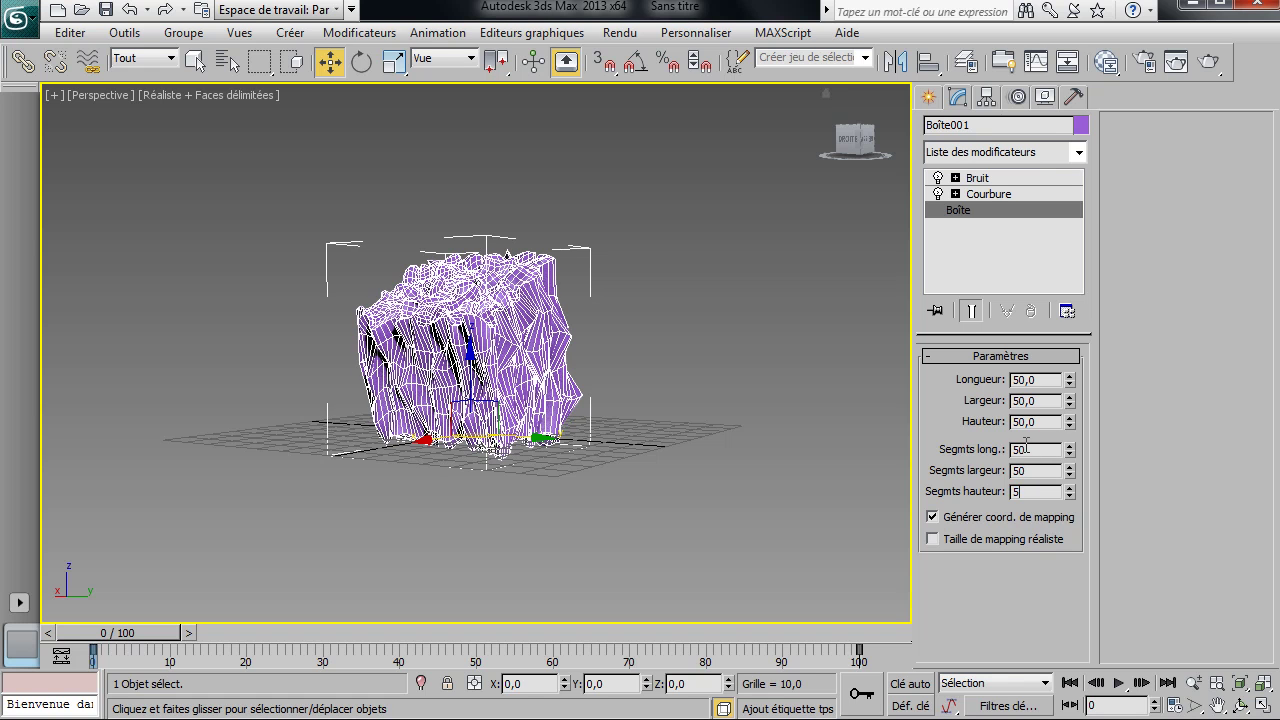
pyautogui.write('0')
pyautogui.press('Return')
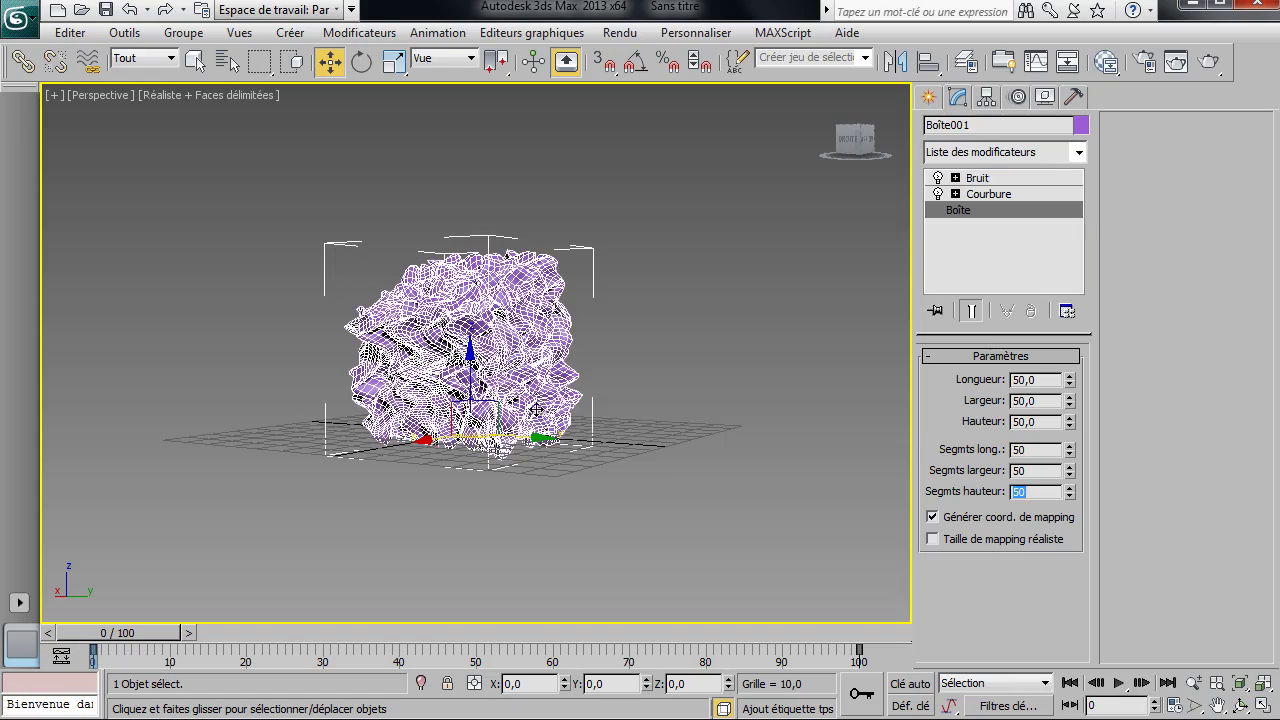
# Step: Hide the edge lines in the perspective view and return to the Boîte level of the modifier stack
pyautogui.moveTo(538, 410); pyautogui.dragTo(643, 432, button='middle')
pyautogui.press('F4')
pyautogui.scroll(5, 643, 432)
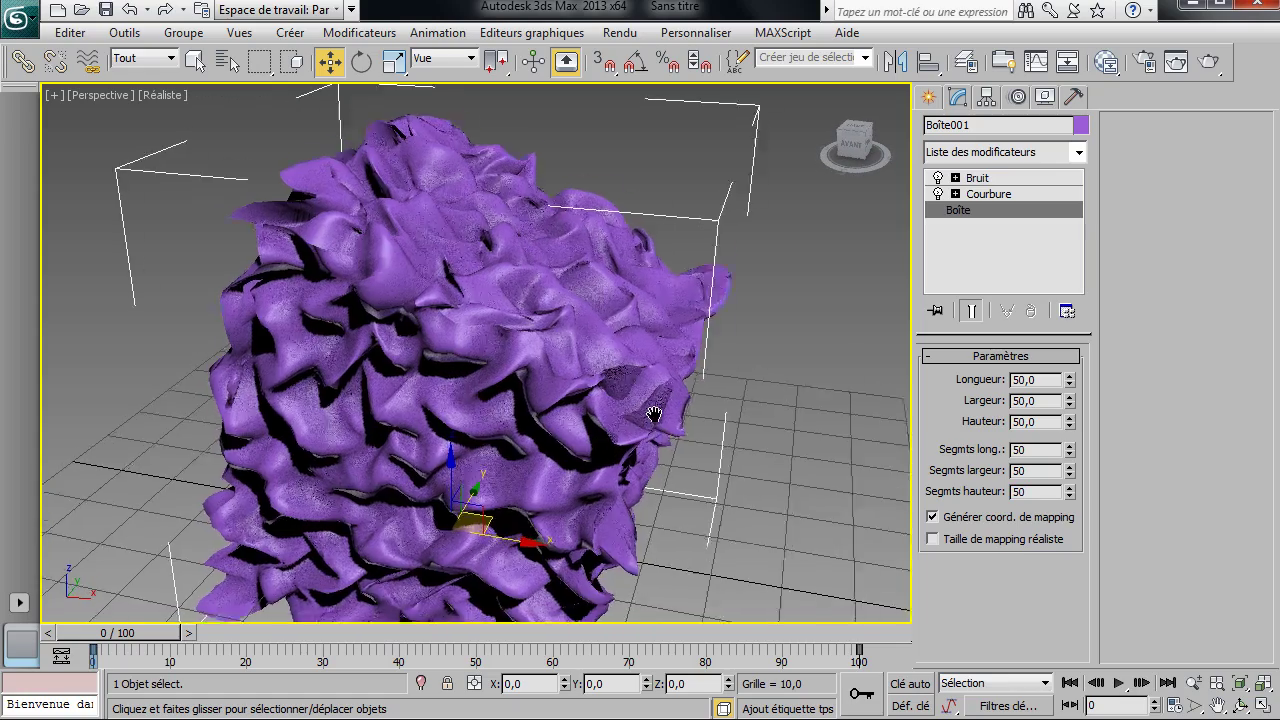
pyautogui.click(1003, 194)
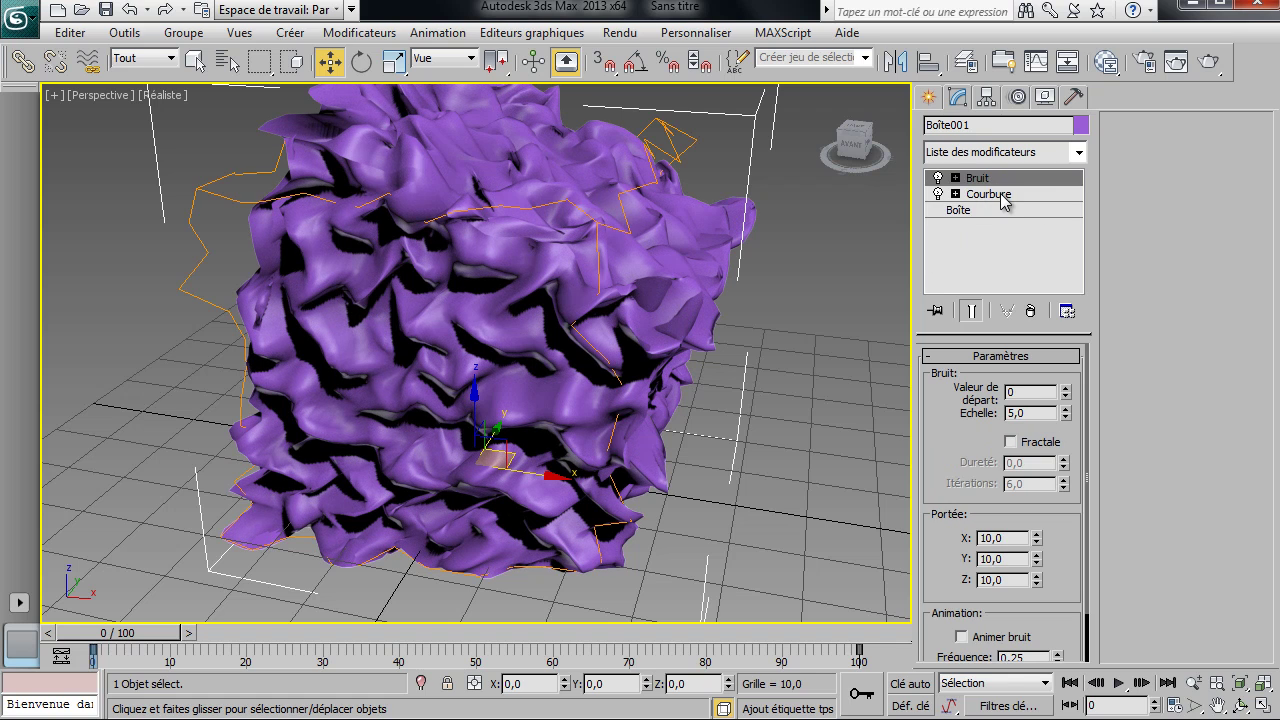
pyautogui.click(985, 208)
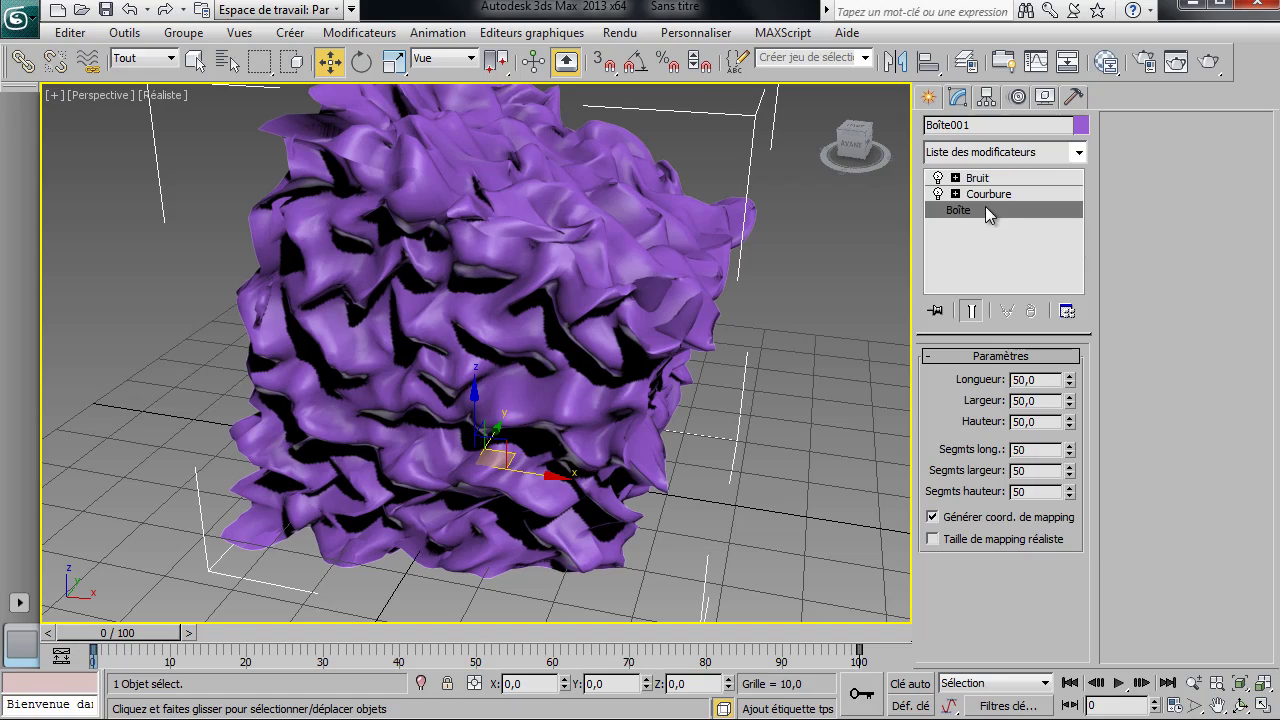
# Step: Set the Bruit modifier's scale to 13.65 after checking the Courbure modifier's settings
pyautogui.click(985, 194)
pyautogui.click(985, 178)
pyautogui.click(988, 194)
pyautogui.click(985, 178)
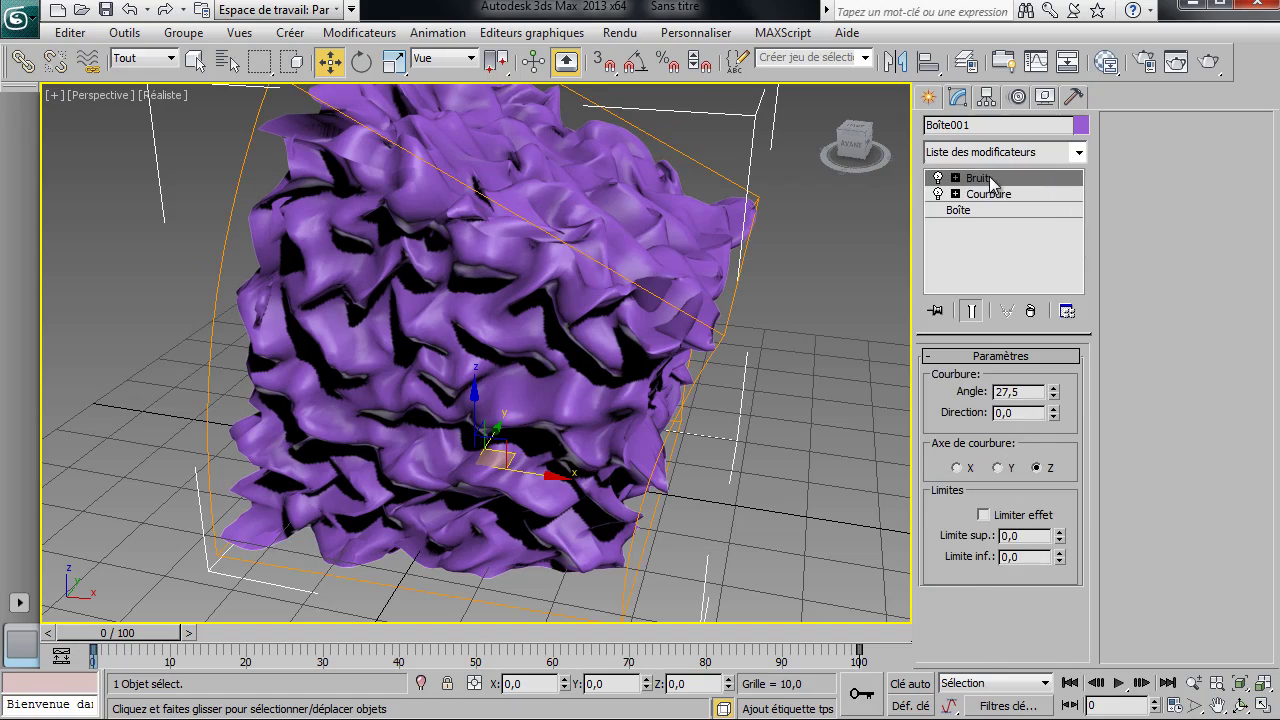
pyautogui.moveTo(1067, 420); pyautogui.dragTo(1124, 591)
# Step: Add a Lissage rapide modifier above Bruit and inspect the smoothed box from another angle
pyautogui.click(1078, 155)
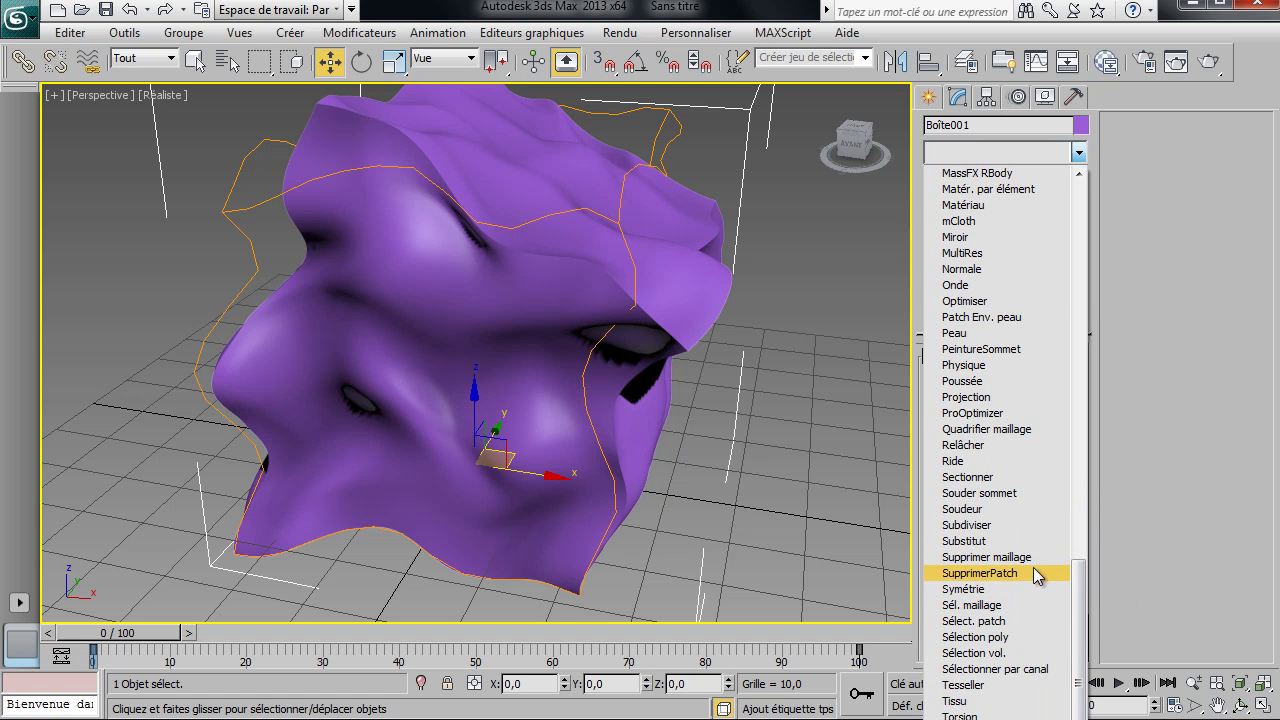
pyautogui.scroll(4, 1038, 466)
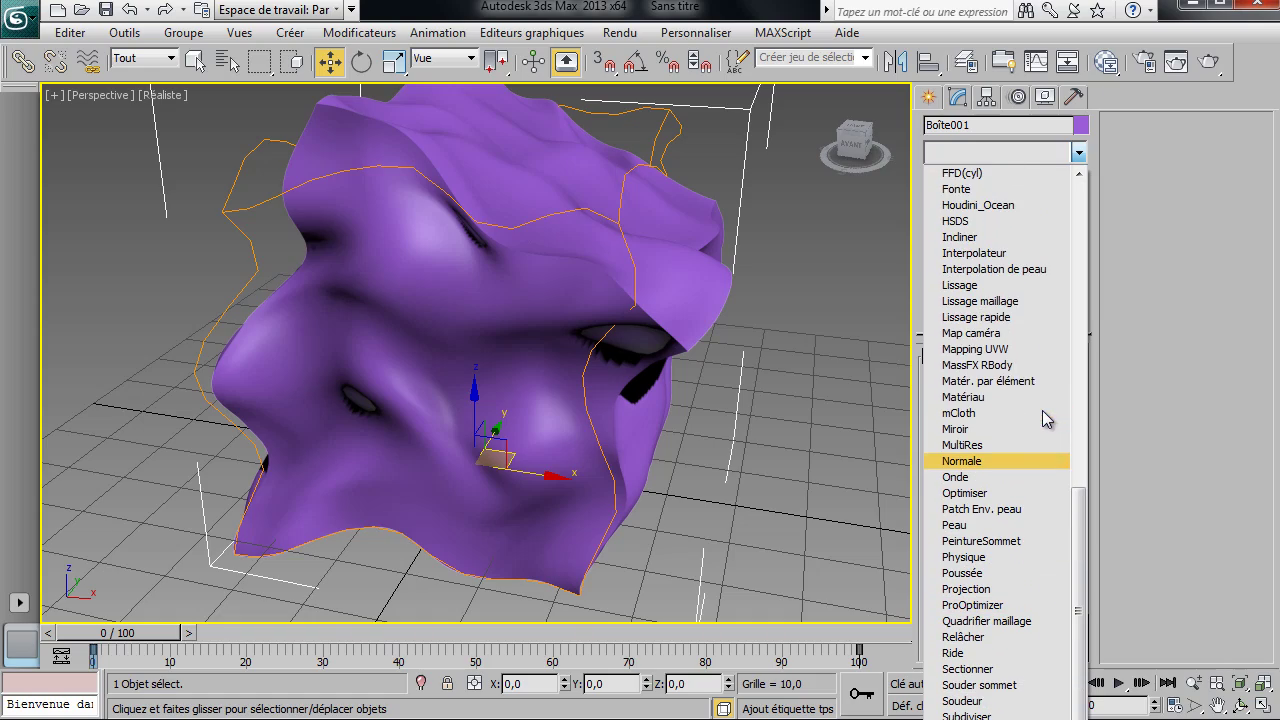
pyautogui.click(1024, 318)
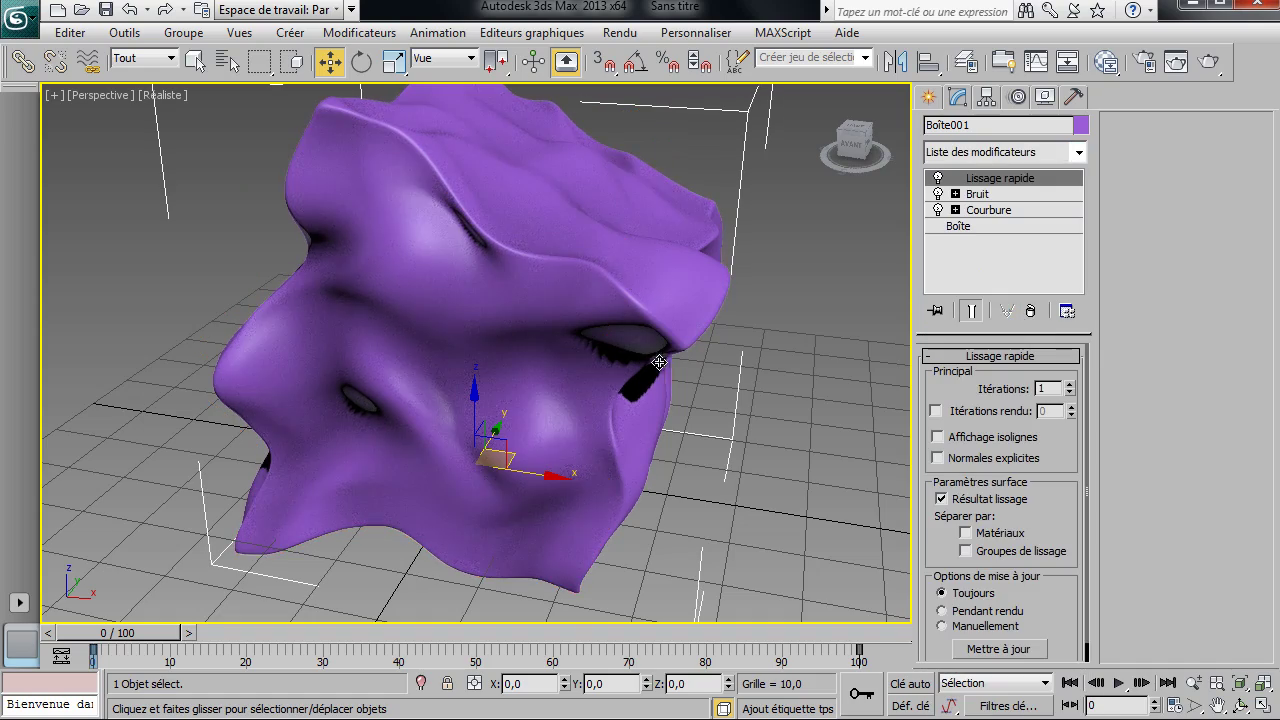
pyautogui.keyDown('alt'); pyautogui.moveTo(470, 330); pyautogui.dragTo(443, 358, button='middle'); pyautogui.keyUp('alt')
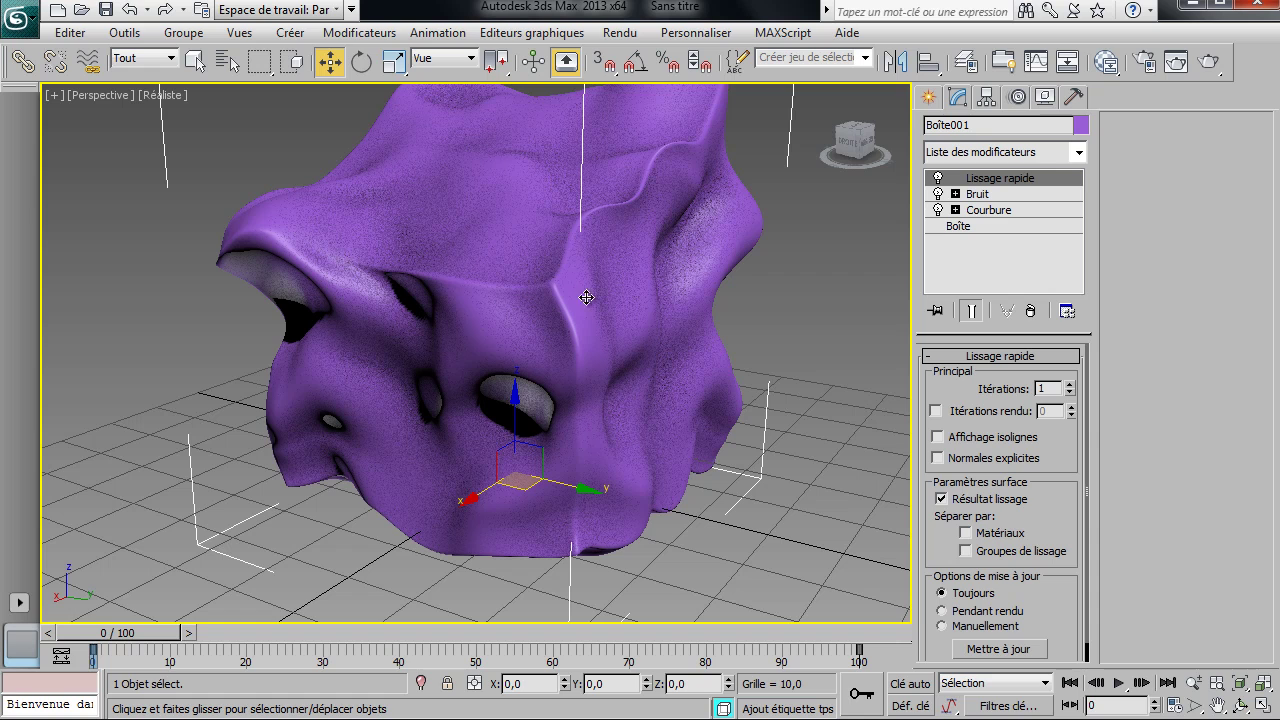
# Step: Set the base box's length, width and height segments to 10 each
pyautogui.click(990, 226)
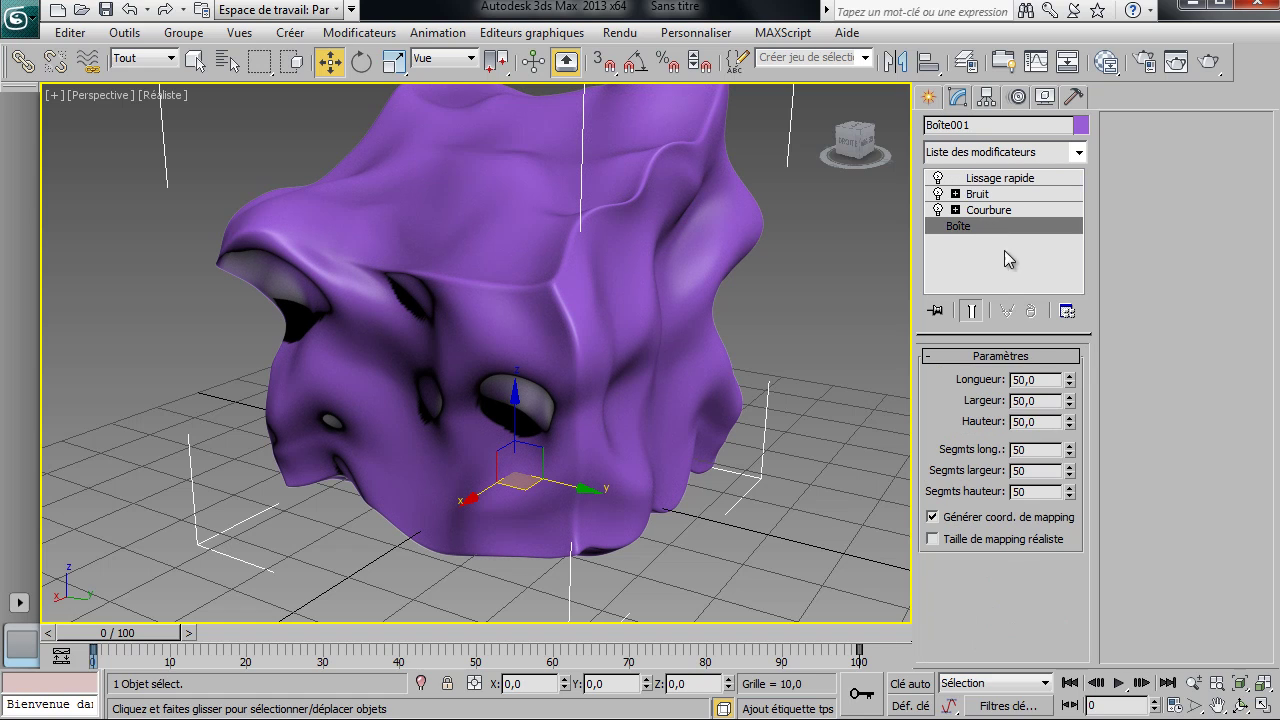
pyautogui.click(1031, 470)
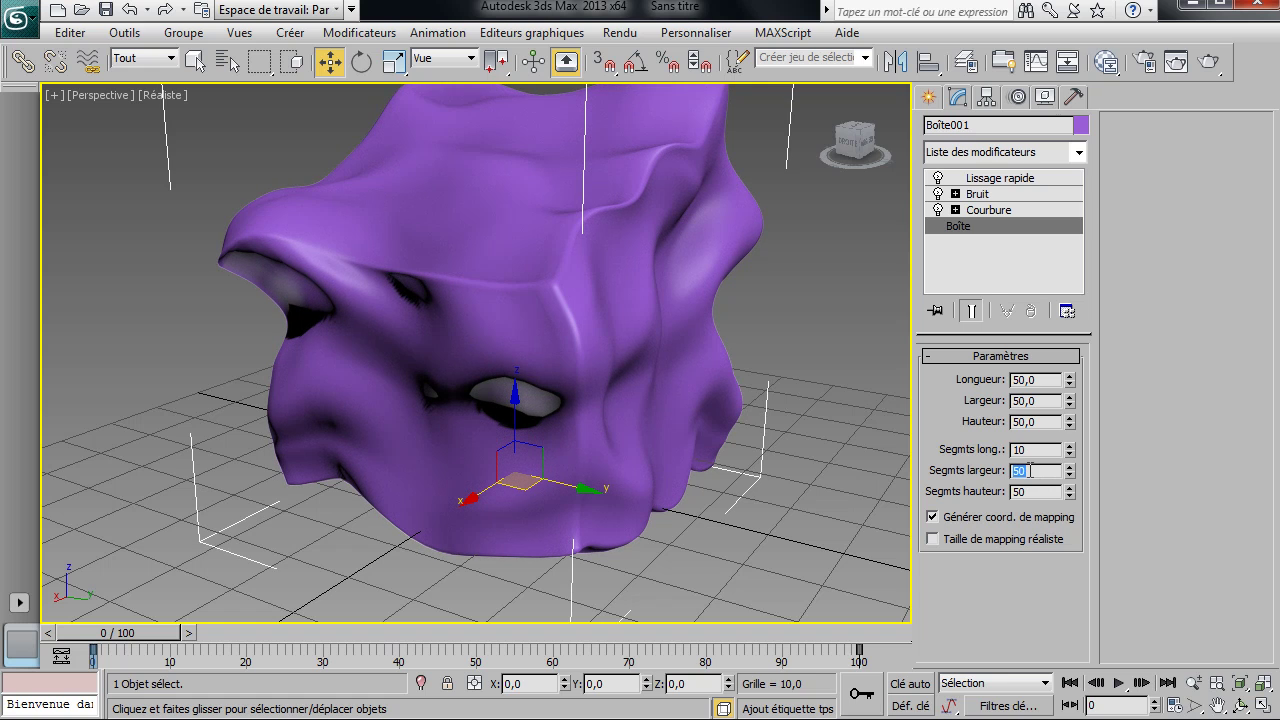
pyautogui.click(1031, 491)
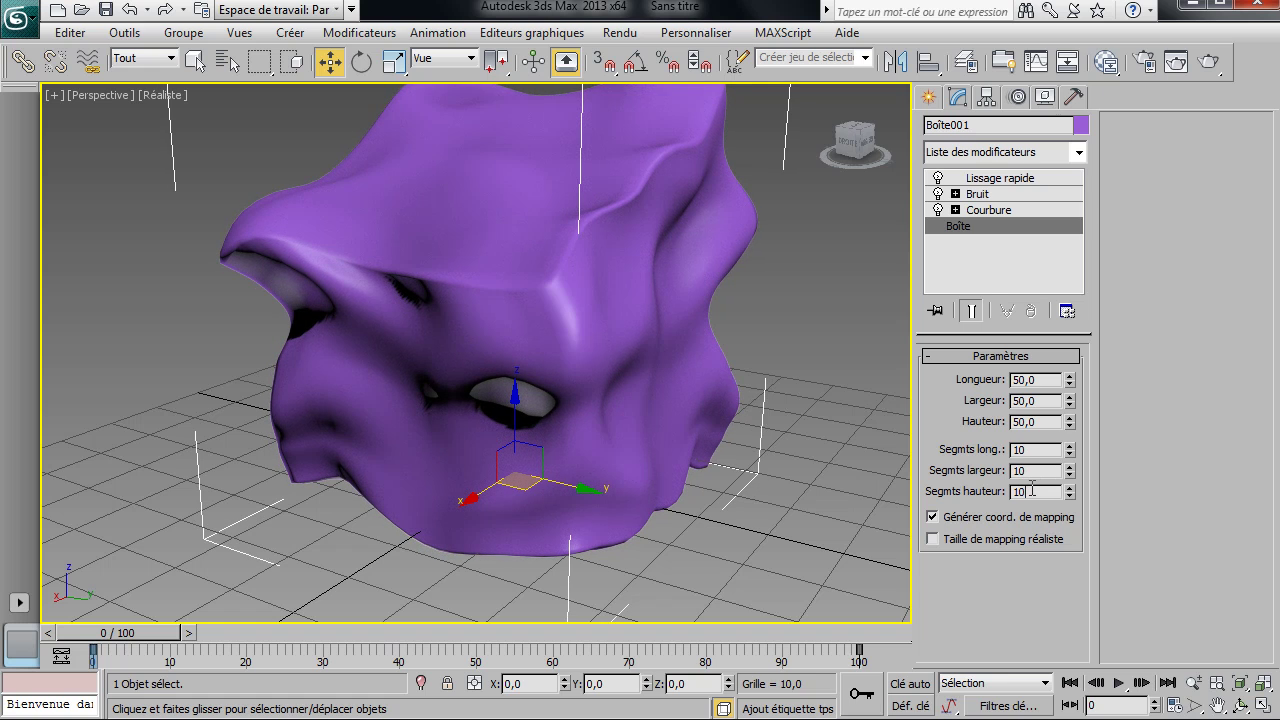
pyautogui.write('10')
pyautogui.press('Return')
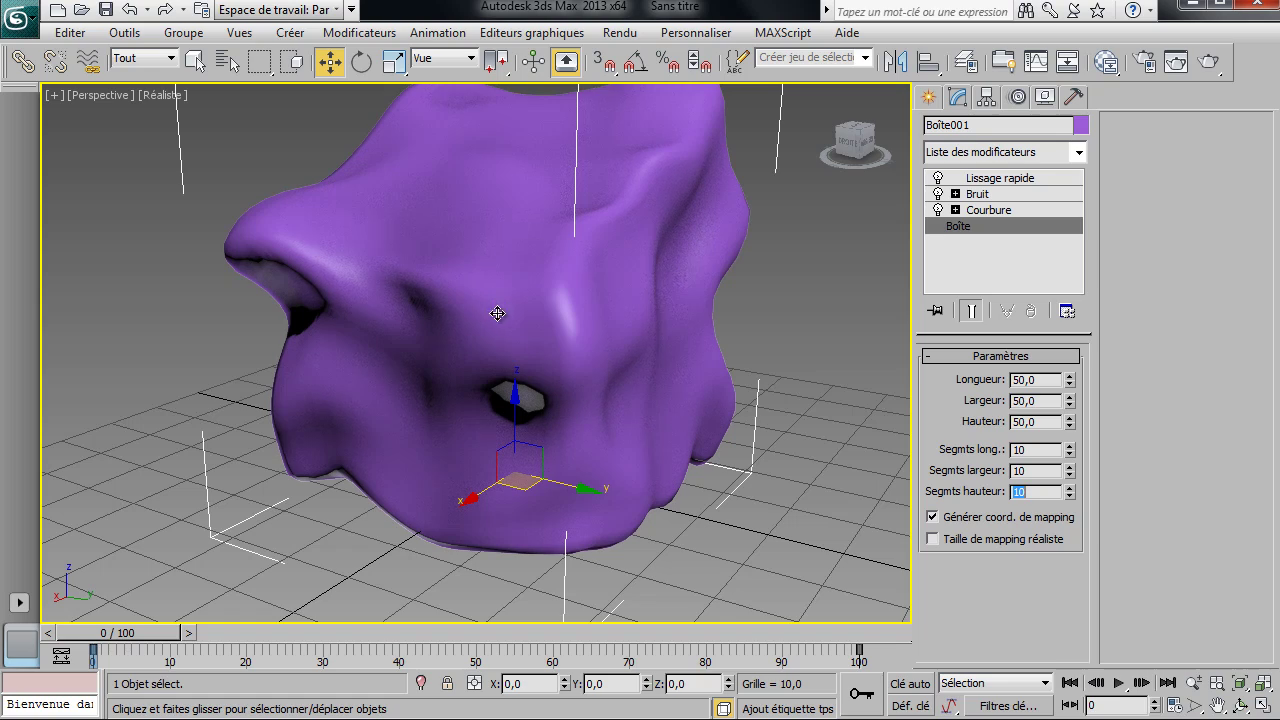
pyautogui.moveTo(513, 307)
pyautogui.keyDown('alt'); pyautogui.mouseDown(button='middle')
pyautogui.moveTo(500, 346)
pyautogui.moveTo(502, 330)
pyautogui.mouseUp(button='middle'); pyautogui.keyUp('alt')
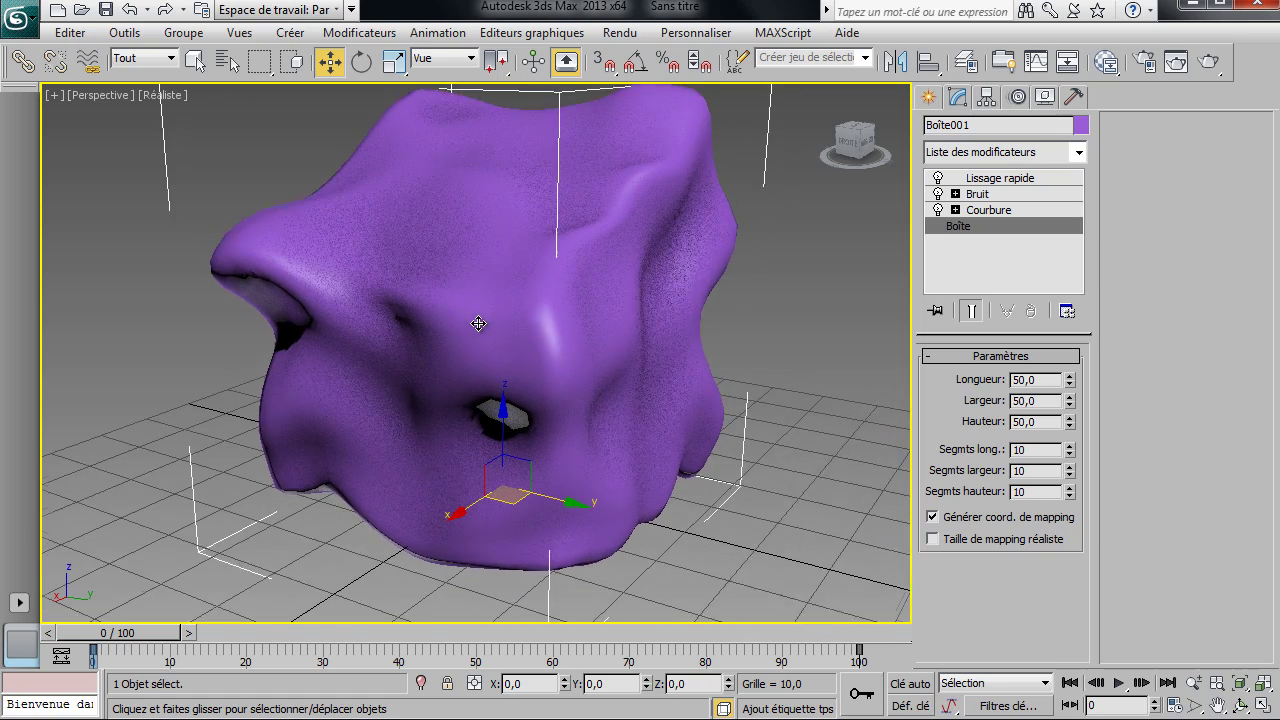
# Step: Show edged faces in the perspective view and toggle Lissage rapide off and on to compare the mesh density
pyautogui.press('F4')
pyautogui.click(938, 179)
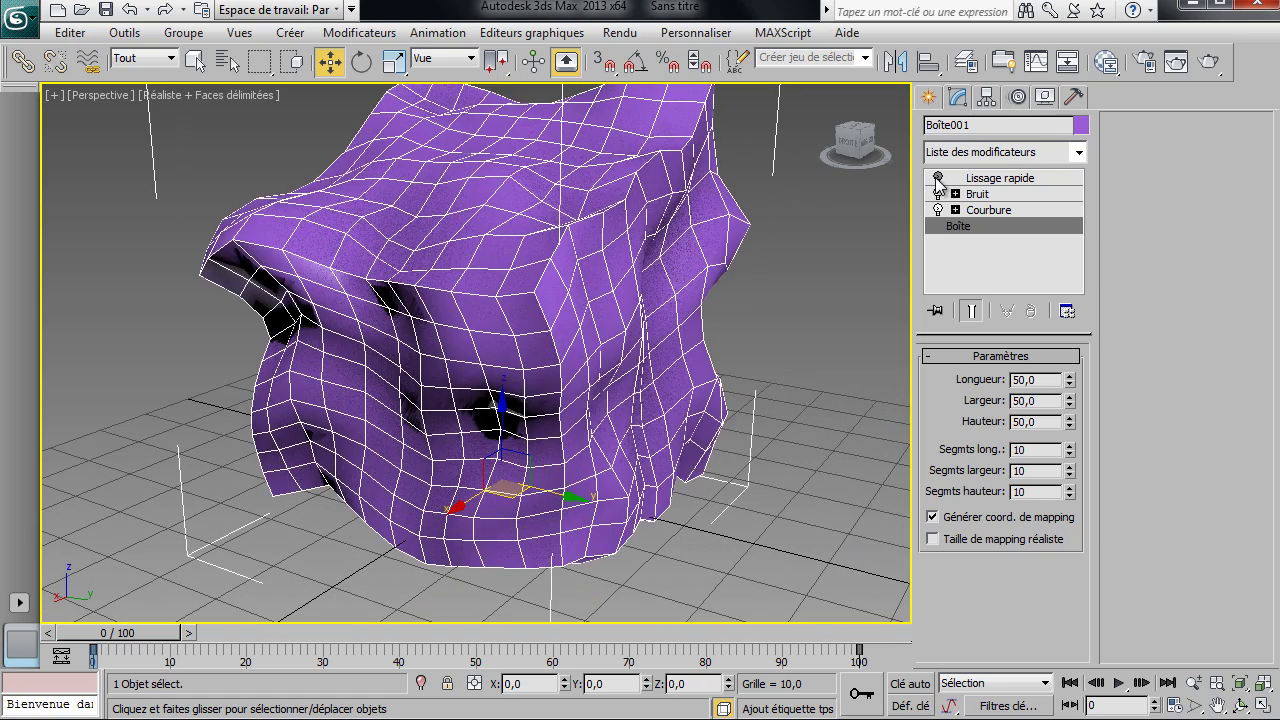
pyautogui.click(938, 179)
pyautogui.click(938, 179)
pyautogui.click(938, 179)
pyautogui.click(938, 179)
pyautogui.click(938, 179)
# Step: Turn the Bruit and Courbure modifiers off and back on one at a time to compare their effects
pyautogui.click(938, 194)
pyautogui.click(938, 194)
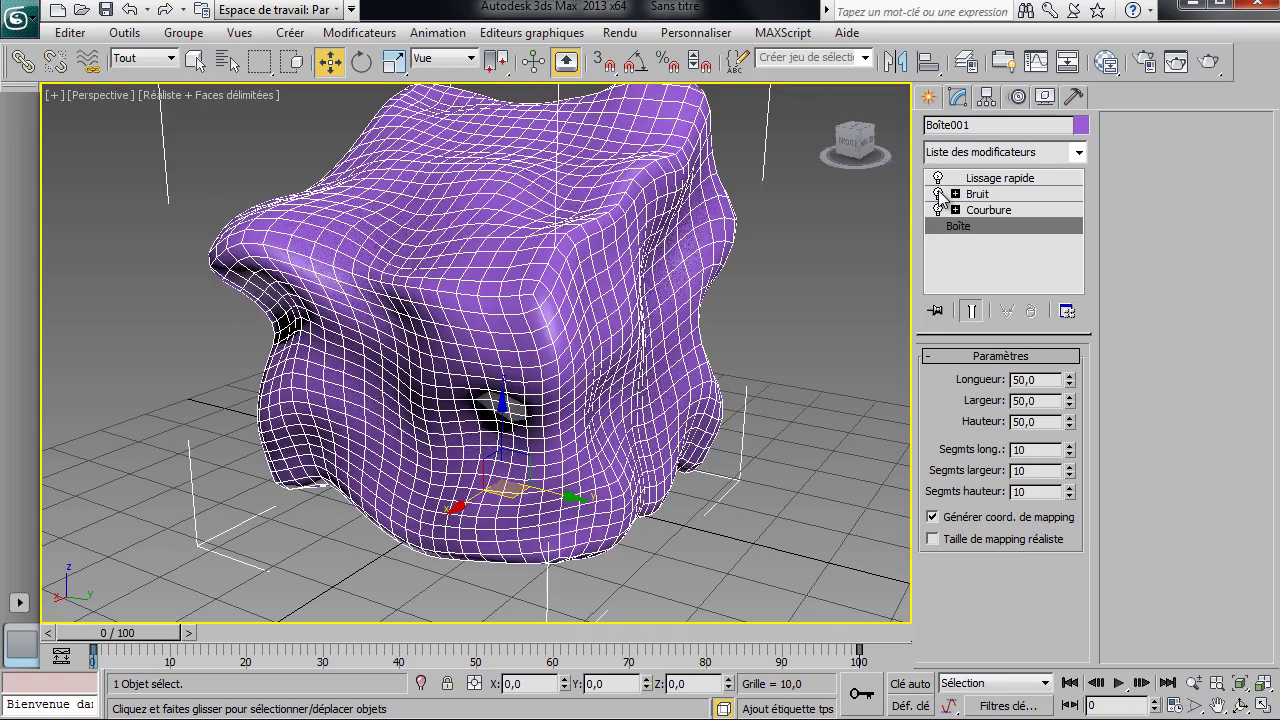
pyautogui.click(938, 194)
pyautogui.click(938, 194)
pyautogui.click(937, 211)
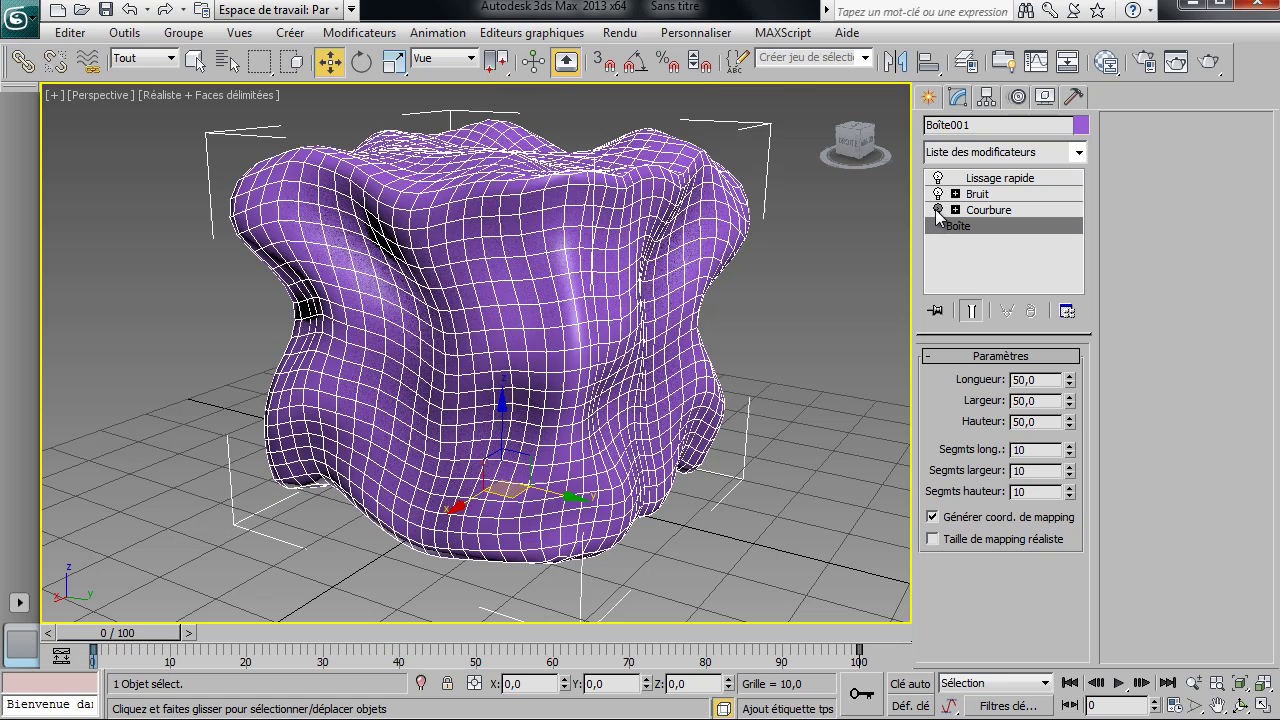
pyautogui.click(937, 211)
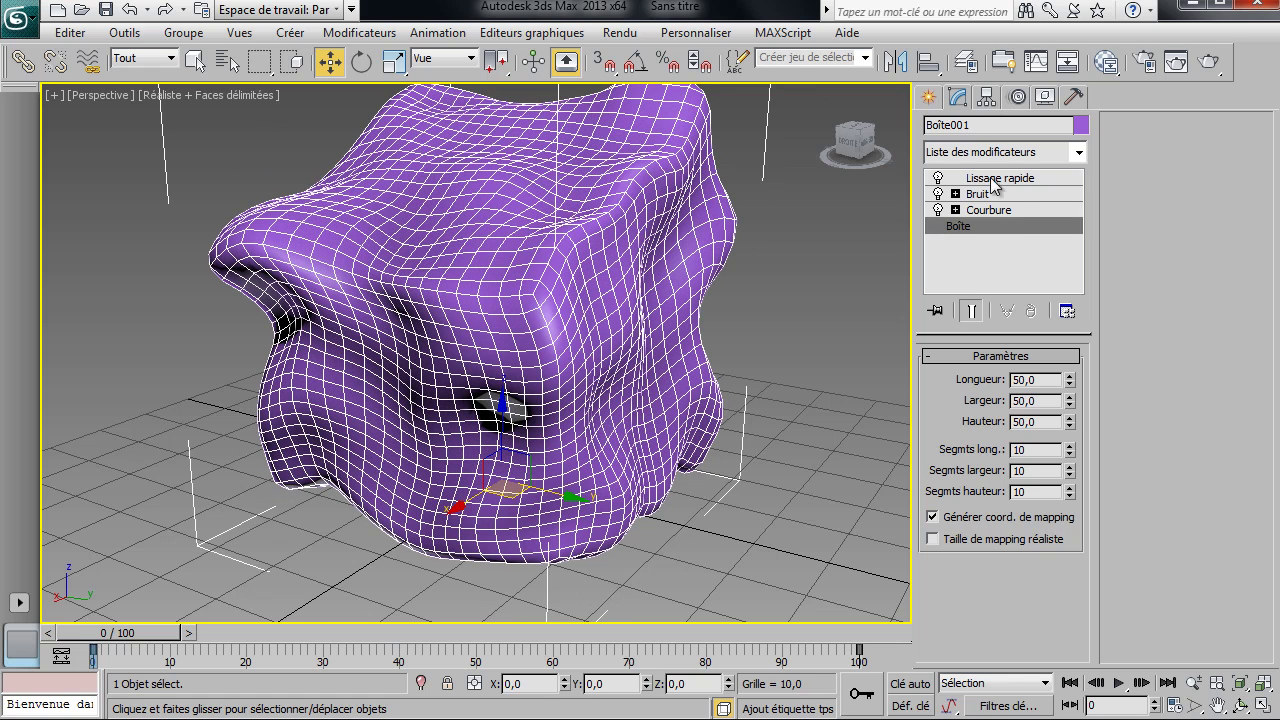
pyautogui.click(929, 97)
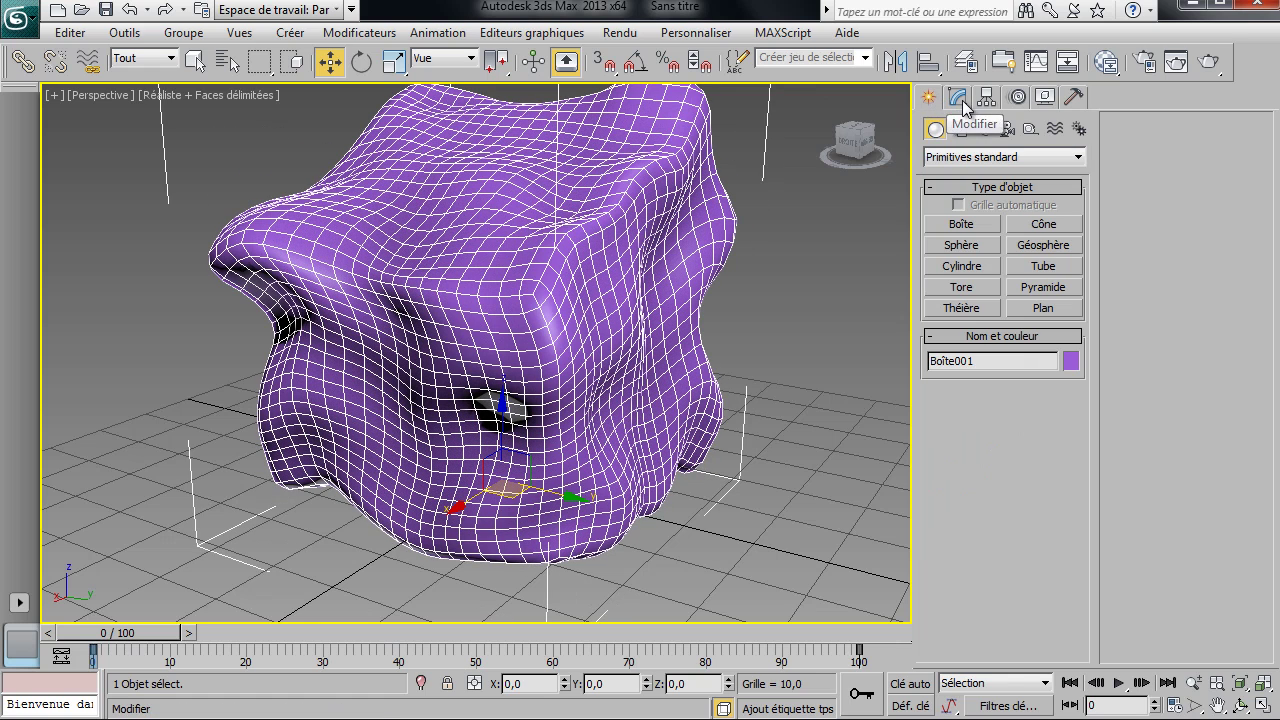
pyautogui.click(957, 97)
pyautogui.keyDown('alt'); pyautogui.moveTo(598, 265); pyautogui.dragTo(647, 294, button='middle'); pyautogui.keyUp('alt')
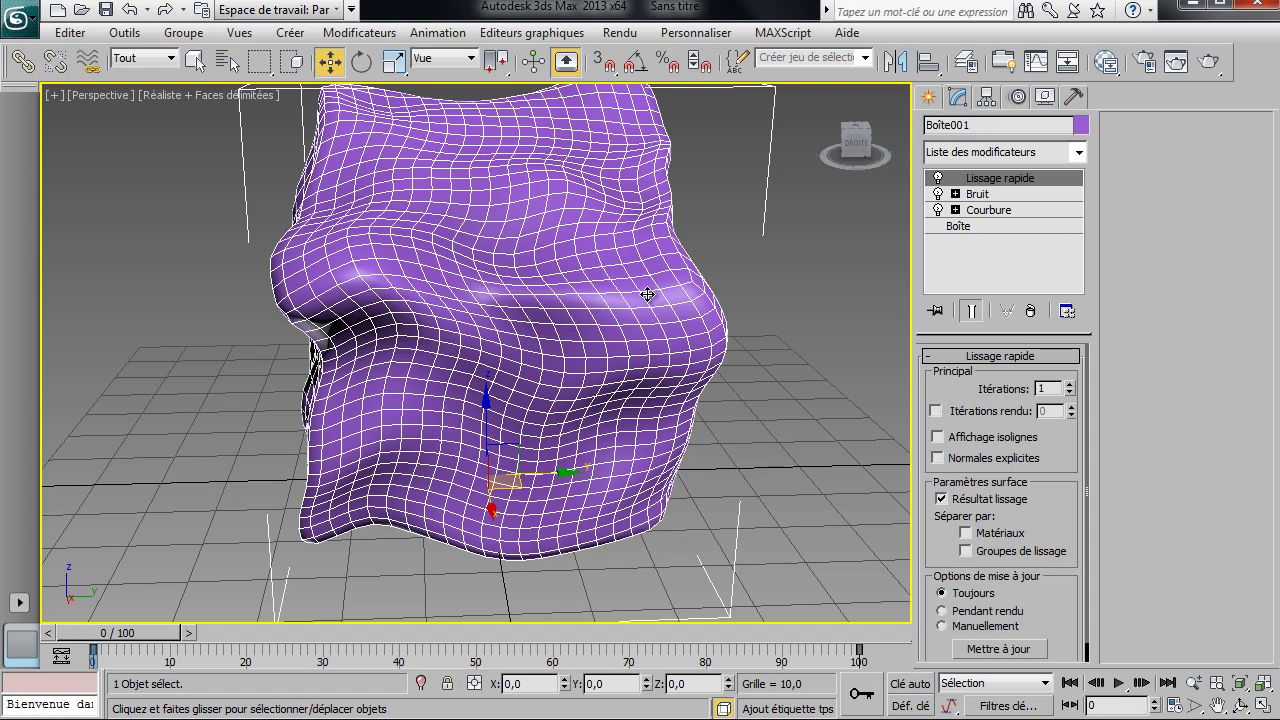
pyautogui.keyDown('alt'); pyautogui.moveTo(582, 302); pyautogui.dragTo(500, 286, button='middle'); pyautogui.keyUp('alt')
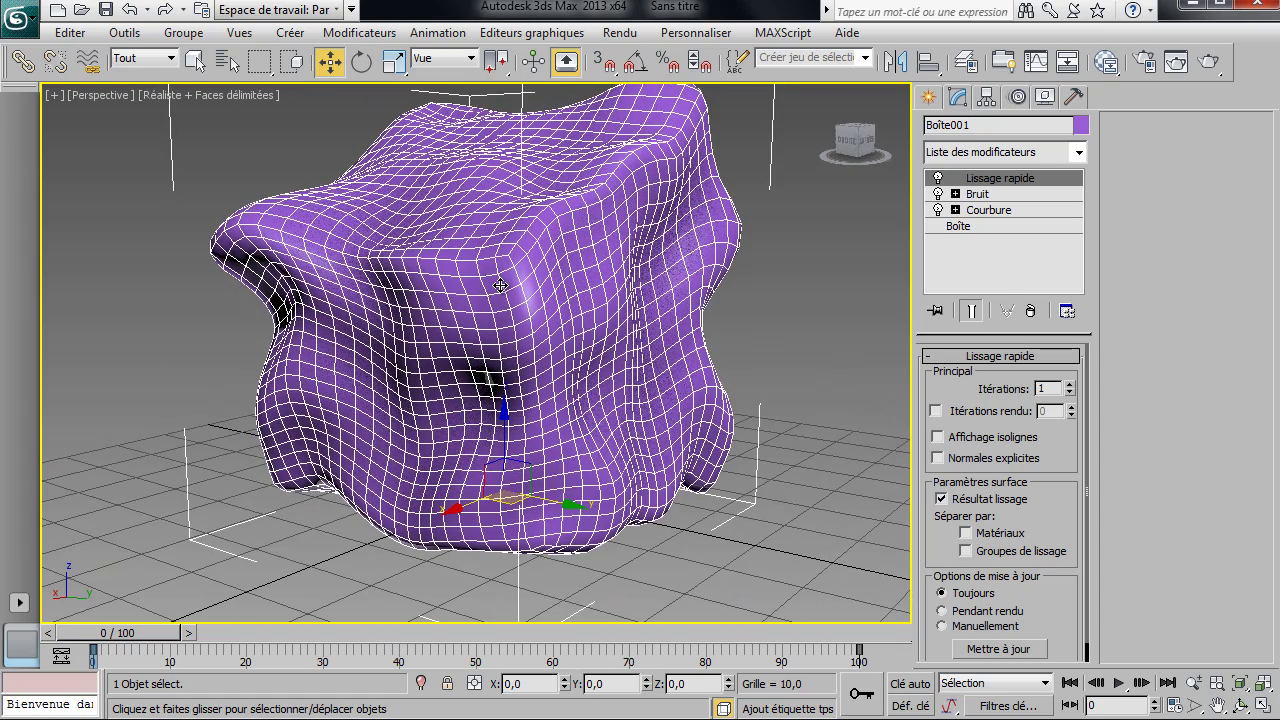
# Step: Enable noise animation (Animer bruit) on the Bruit modifier
pyautogui.click(978, 194)
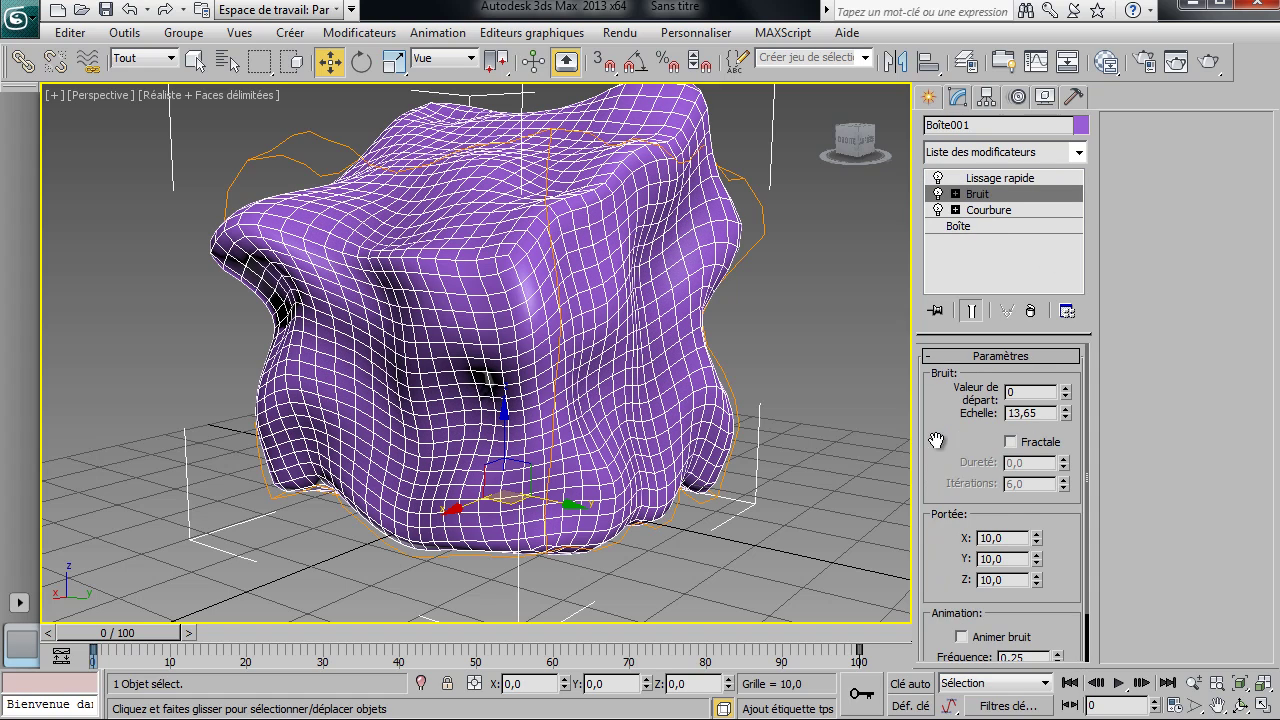
pyautogui.scroll(-2, 938, 470)
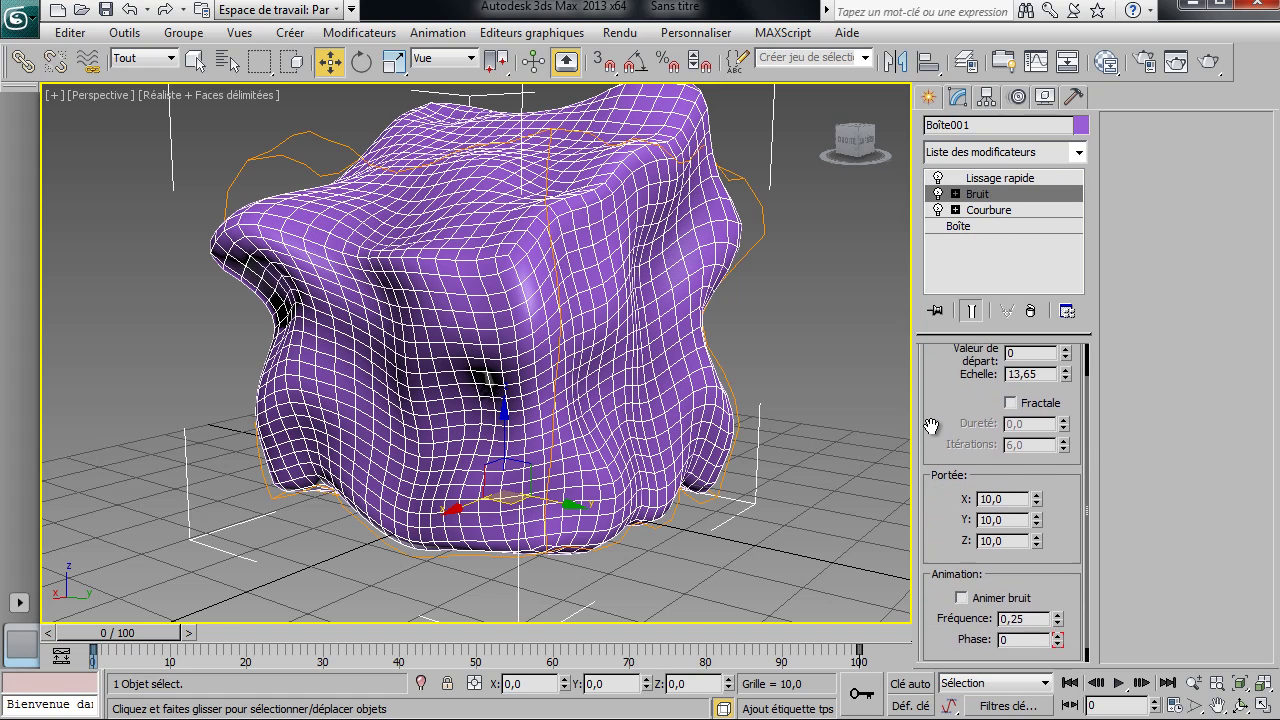
pyautogui.click(962, 581)
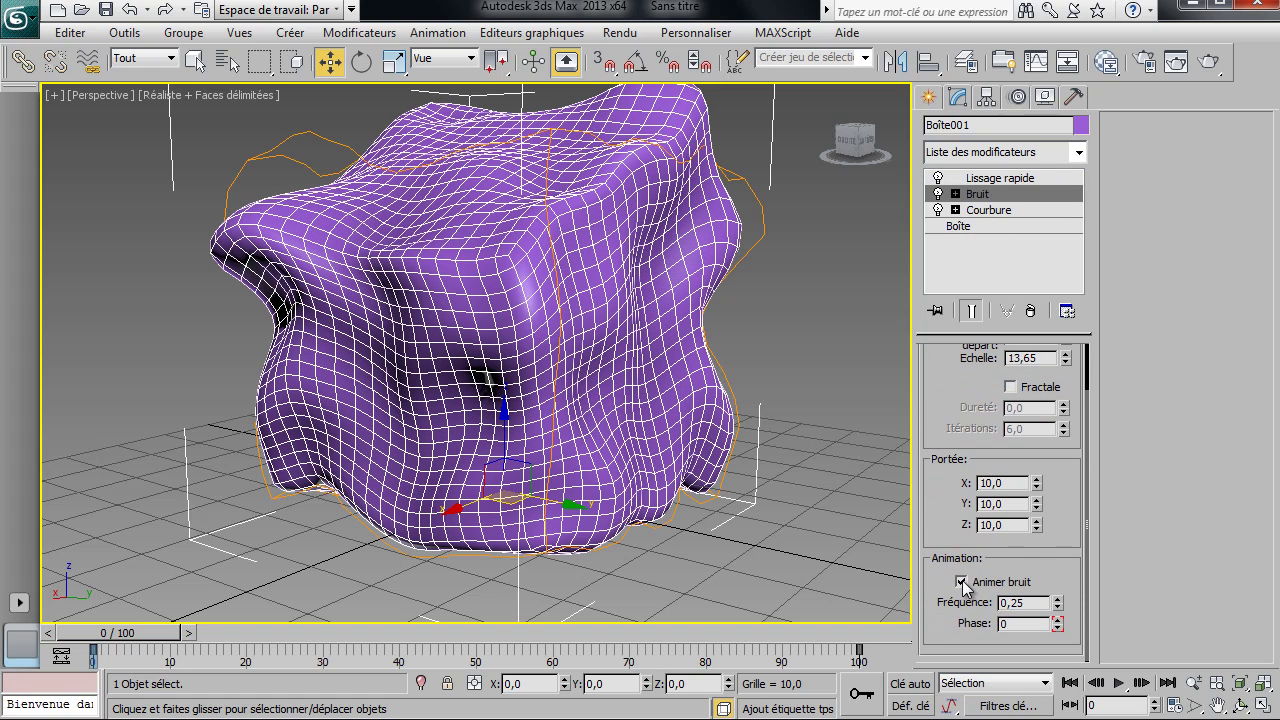
# Step: Play back the animated noise, stop it and return the timeline to frame 0
pyautogui.click(1141, 683)
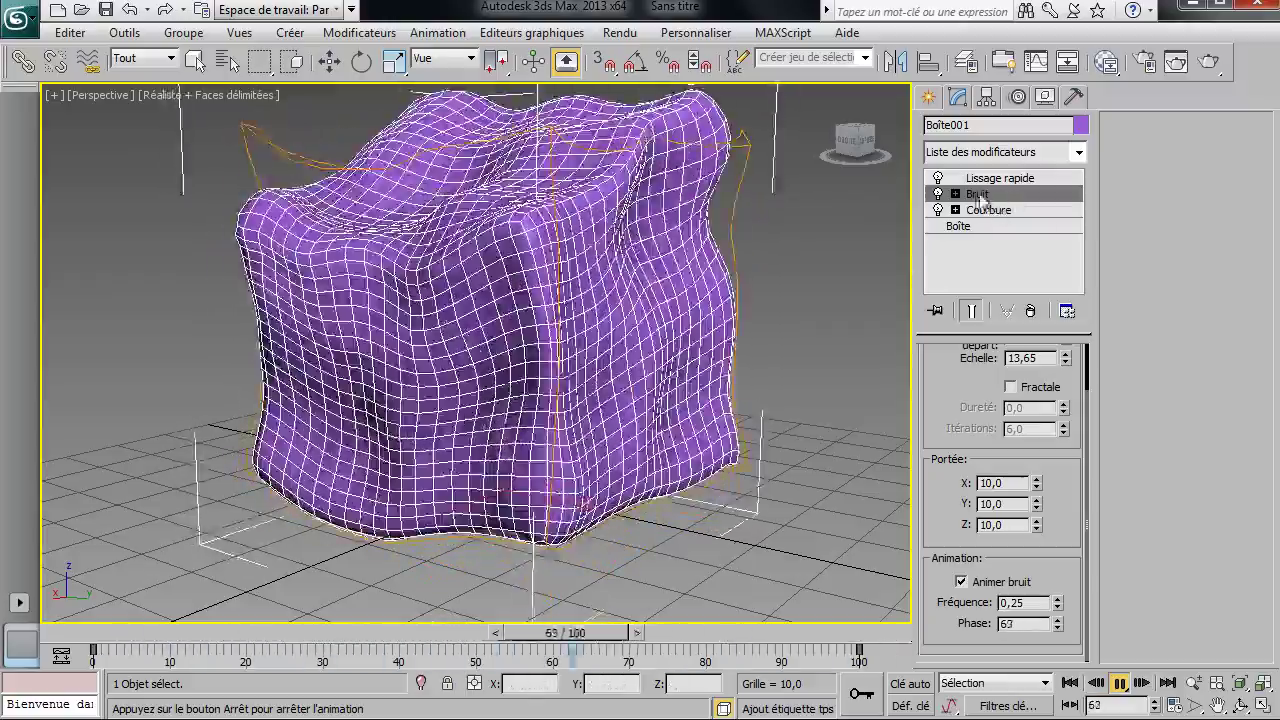
pyautogui.click(1123, 684)
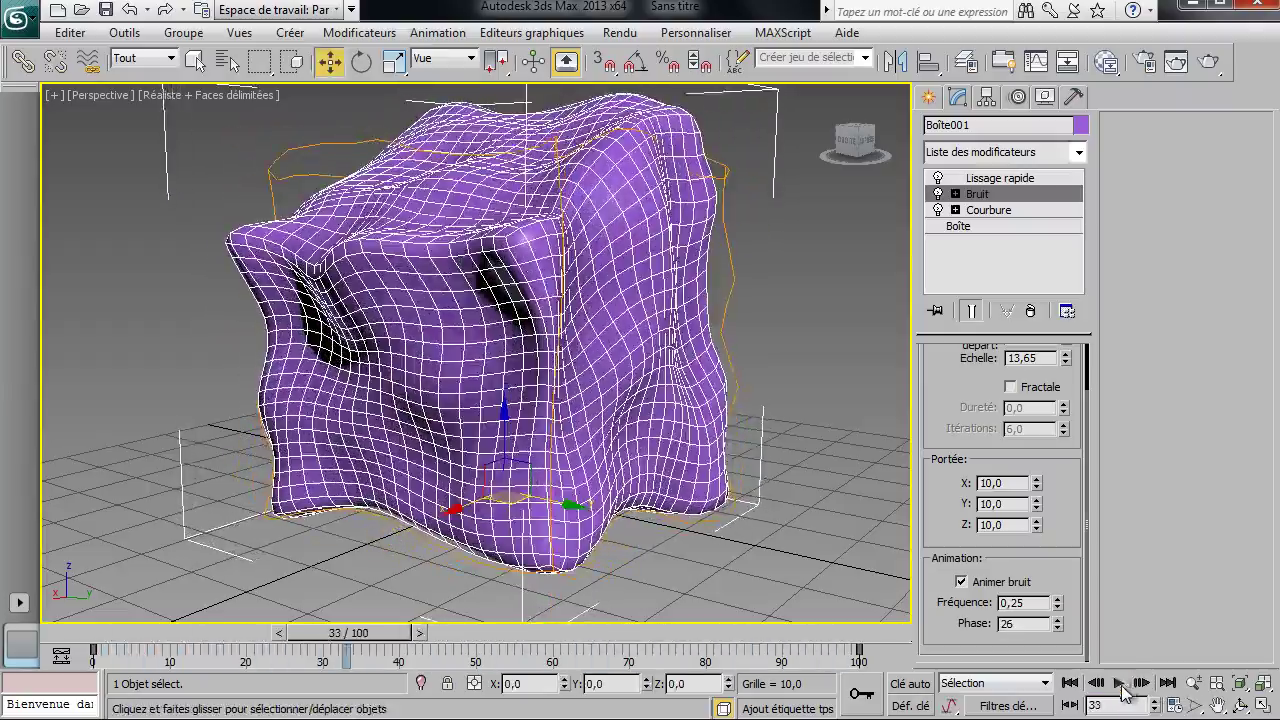
pyautogui.moveTo(359, 640); pyautogui.dragTo(90, 665)
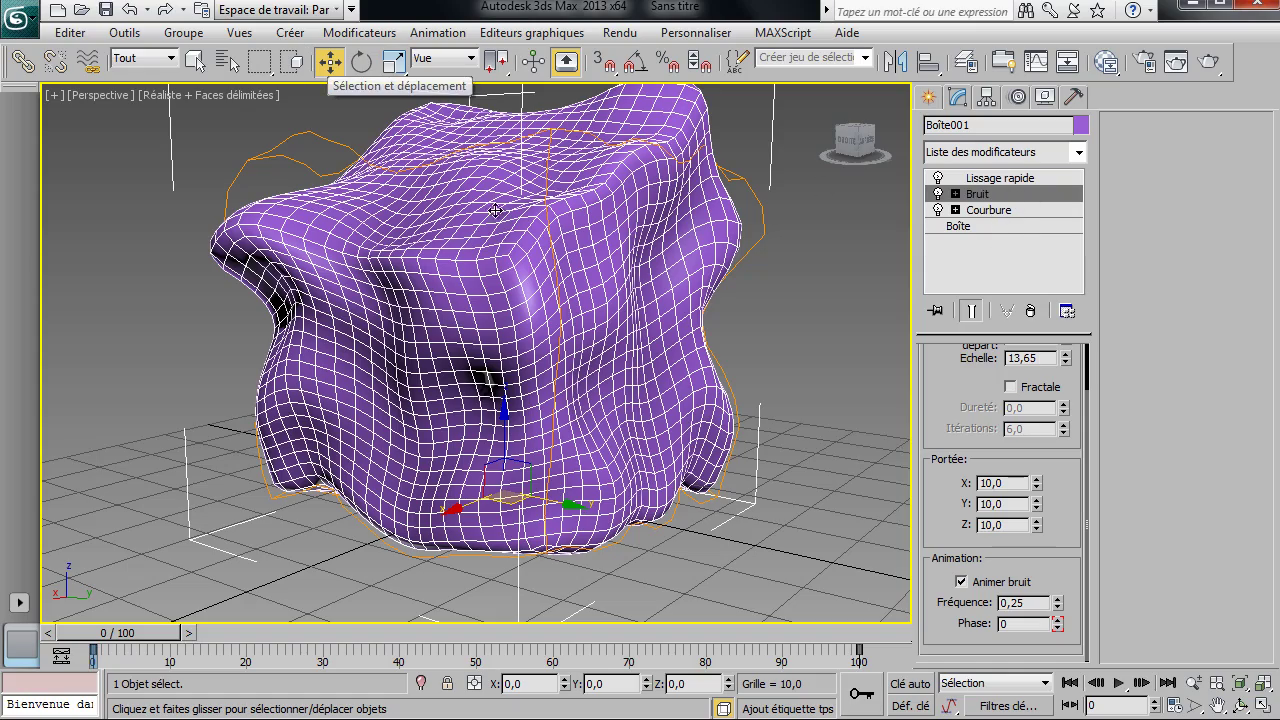
# Step: Review the modifier stack level by level from the base Boîte through Courbure and Bruit to Lissage rapide
pyautogui.keyDown('alt'); pyautogui.moveTo(464, 340); pyautogui.dragTo(712, 250, button='middle'); pyautogui.keyUp('alt')
pyautogui.click(932, 98)
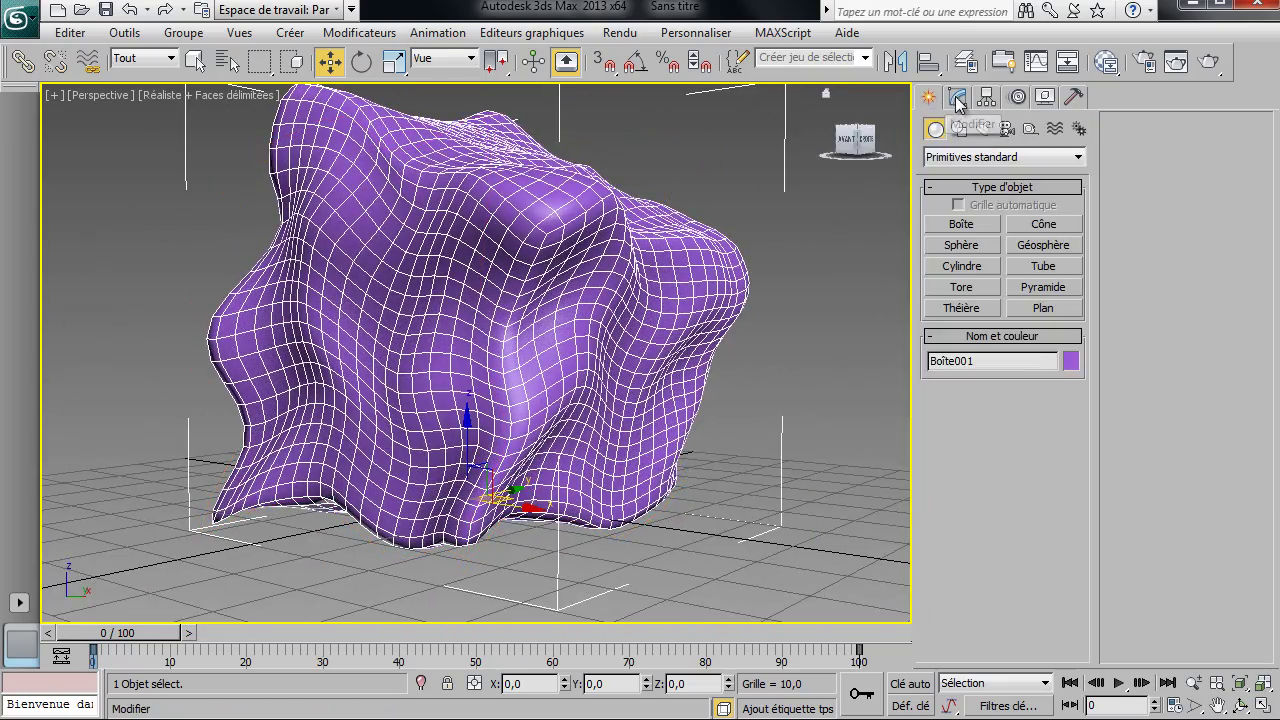
pyautogui.click(958, 98)
pyautogui.click(970, 228)
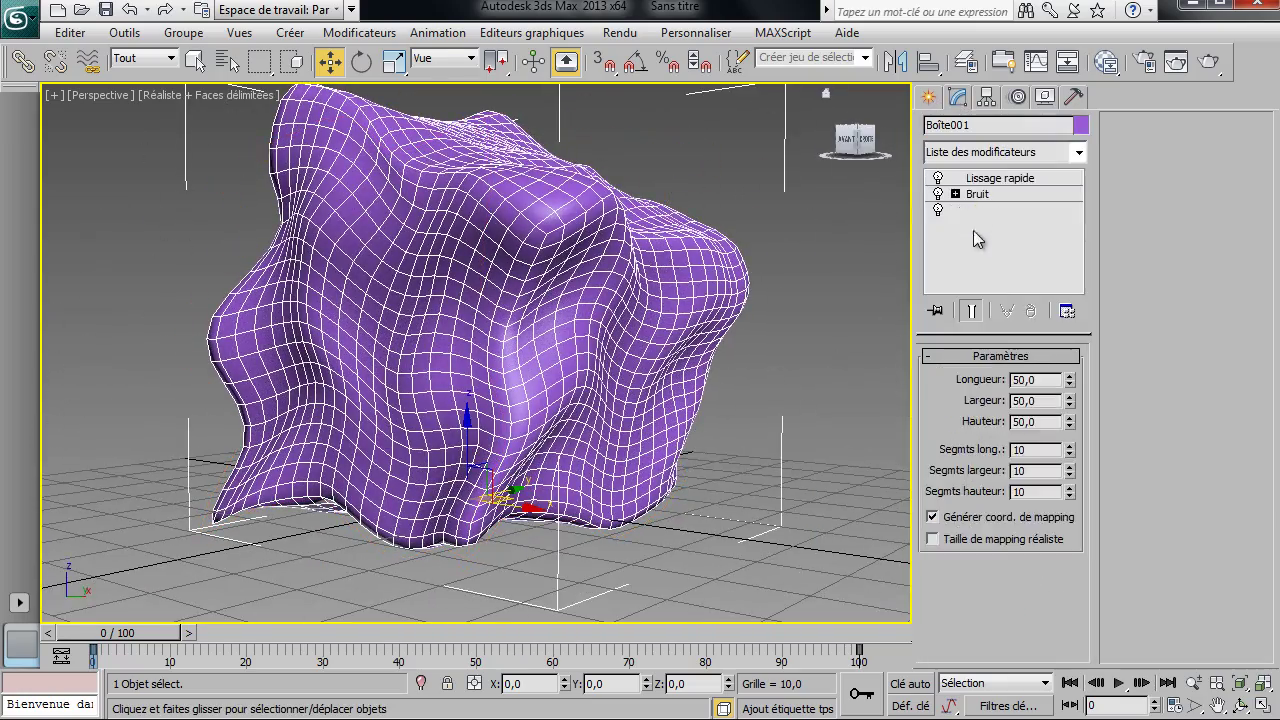
pyautogui.click(985, 210)
pyautogui.click(985, 194)
pyautogui.click(980, 180)
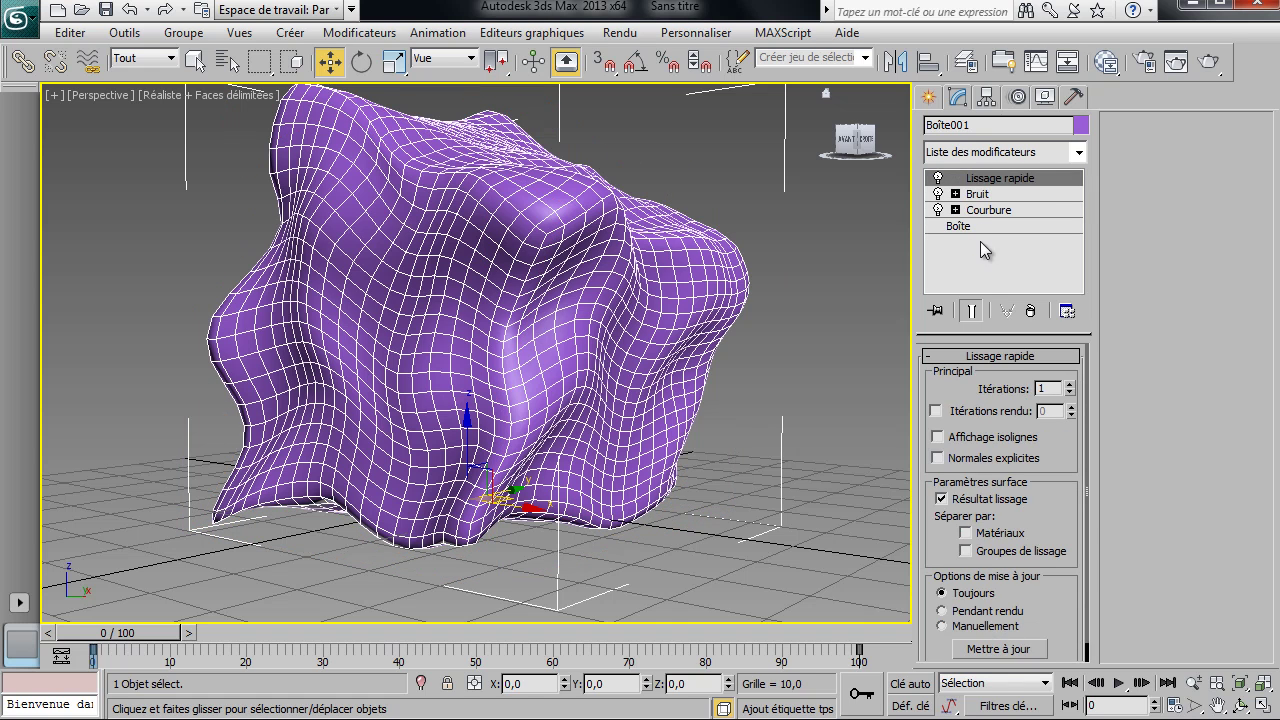
pyautogui.click(928, 97)
pyautogui.click(958, 97)
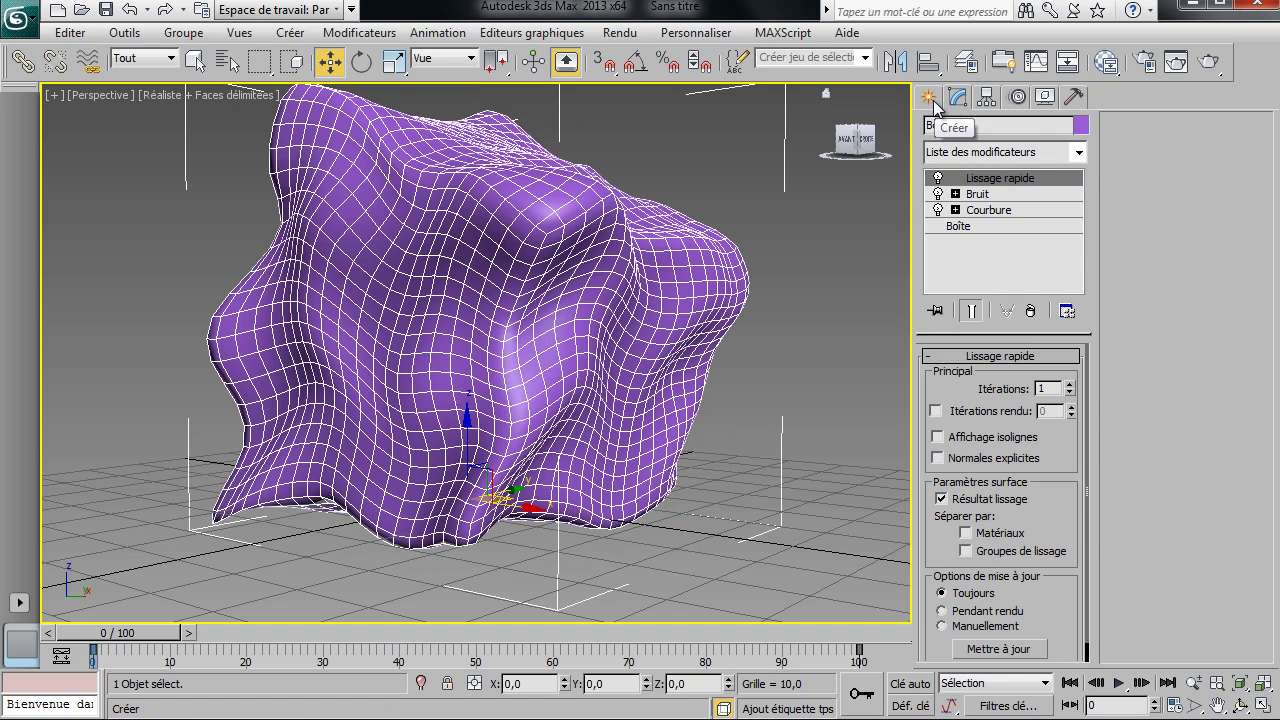
pyautogui.click(928, 97)
pyautogui.keyDown('alt'); pyautogui.moveTo(697, 264); pyautogui.dragTo(631, 295, button='middle'); pyautogui.keyUp('alt')
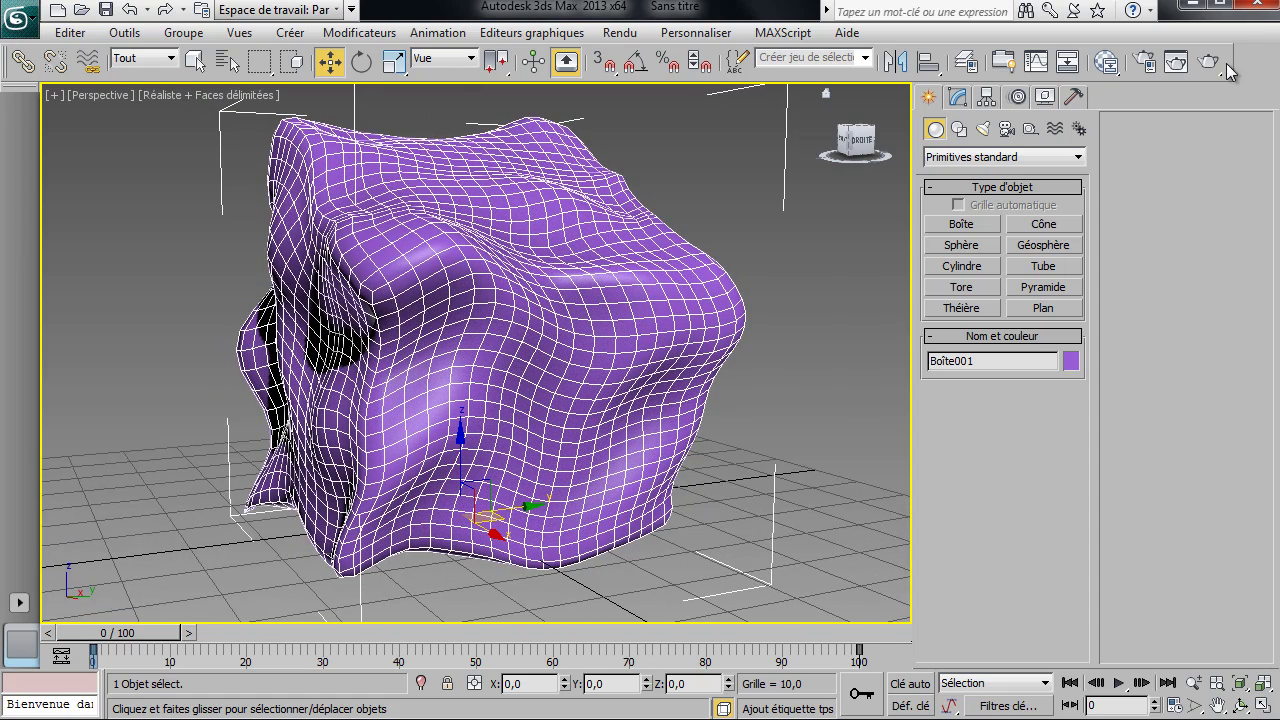